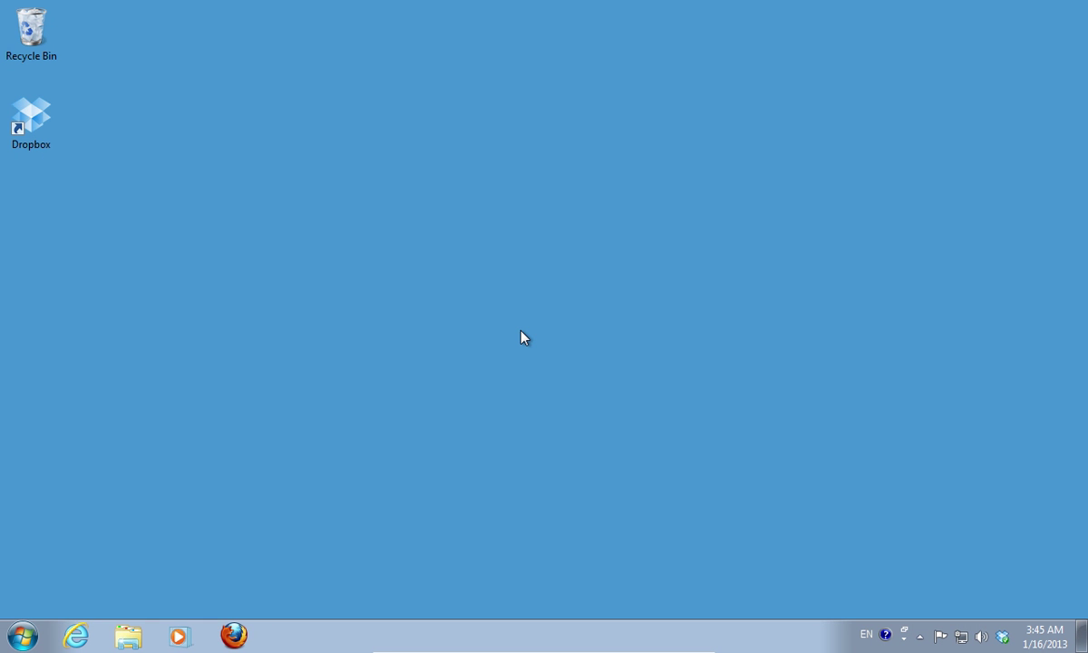
Step: Open Firefox, search for "microsoft synctoy" and go to the SyncToy 2.1 page in the Microsoft Download Center
{"action": "left_click", "coordinate": [240, 625]}
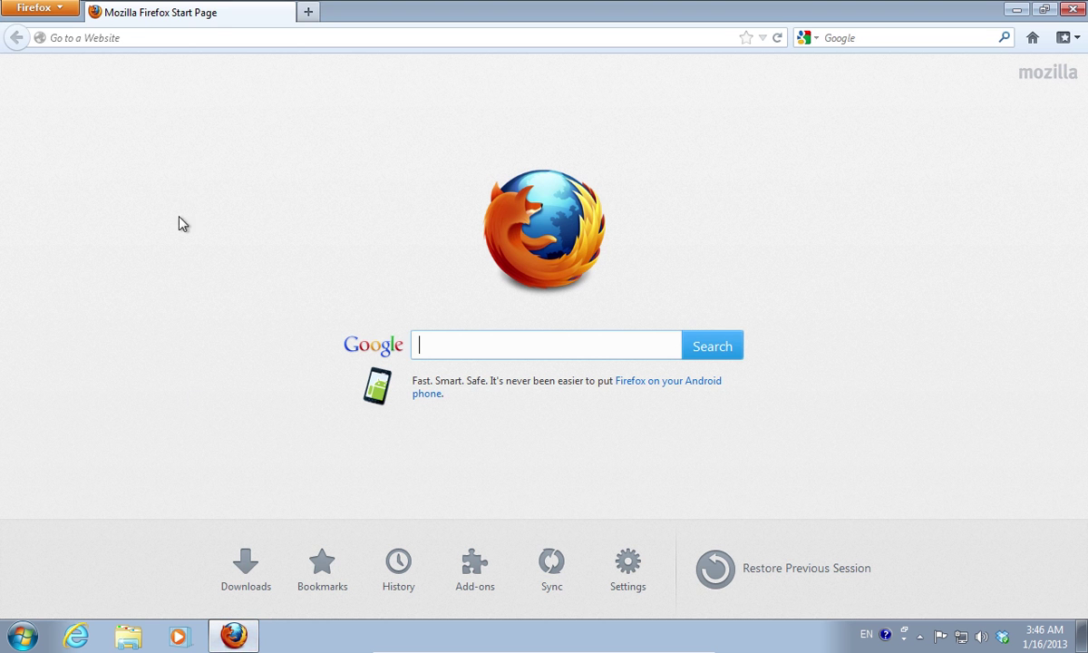
{"action": "left_click", "coordinate": [178, 41]}
{"action": "type", "text": "microsoft sync"}
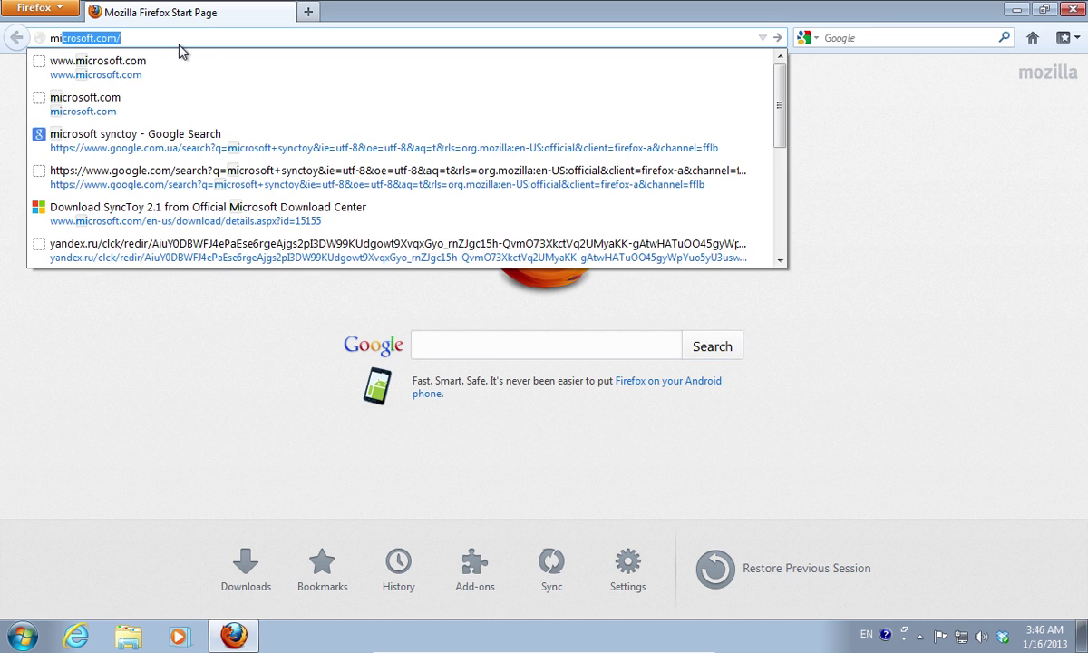
{"action": "type", "text": "toy"}
{"action": "key", "text": "Return"}
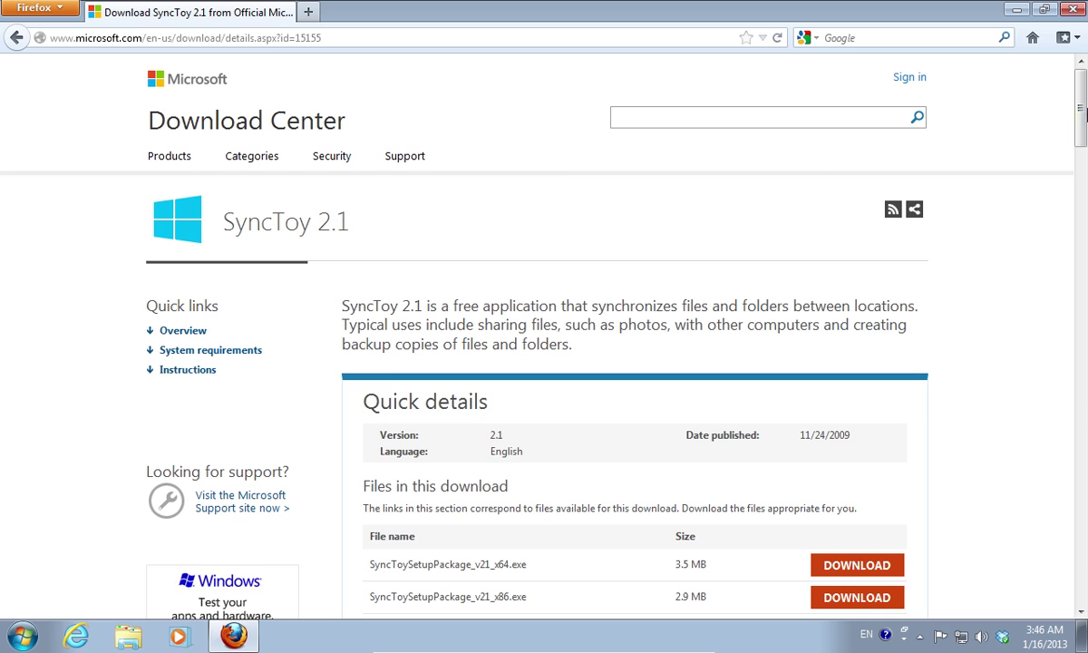
Step: Download the 64-bit installer SyncToySetupPackage_v21_x64.exe and save the file
{"action": "left_click_drag", "start_coordinate": [1081, 106], "coordinate": [1080, 148]}
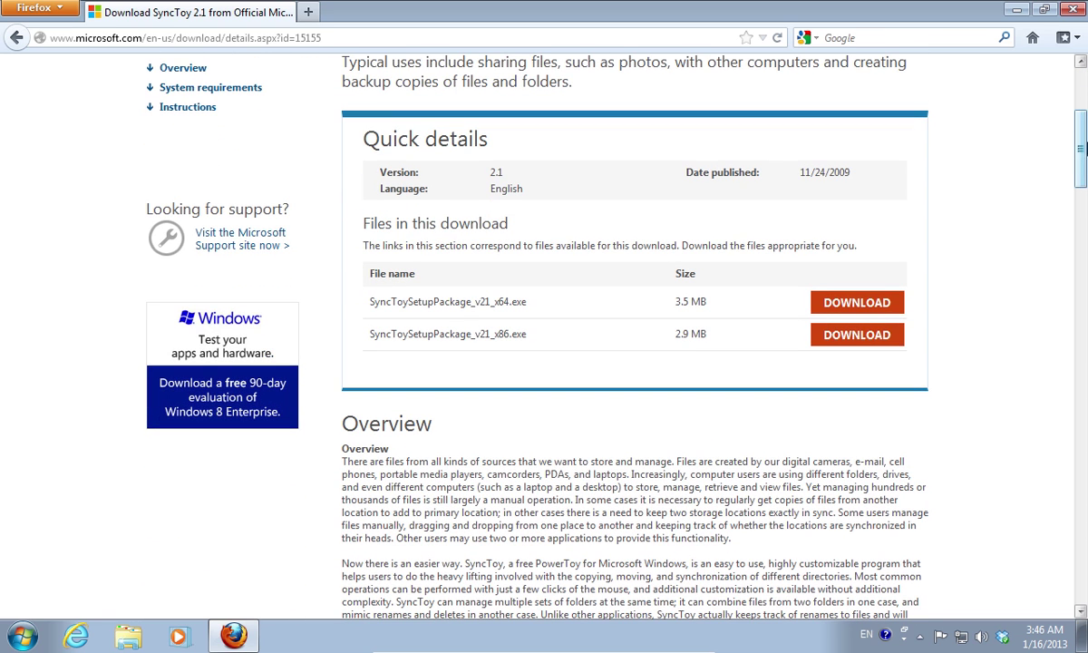
{"action": "left_click", "coordinate": [856, 303]}
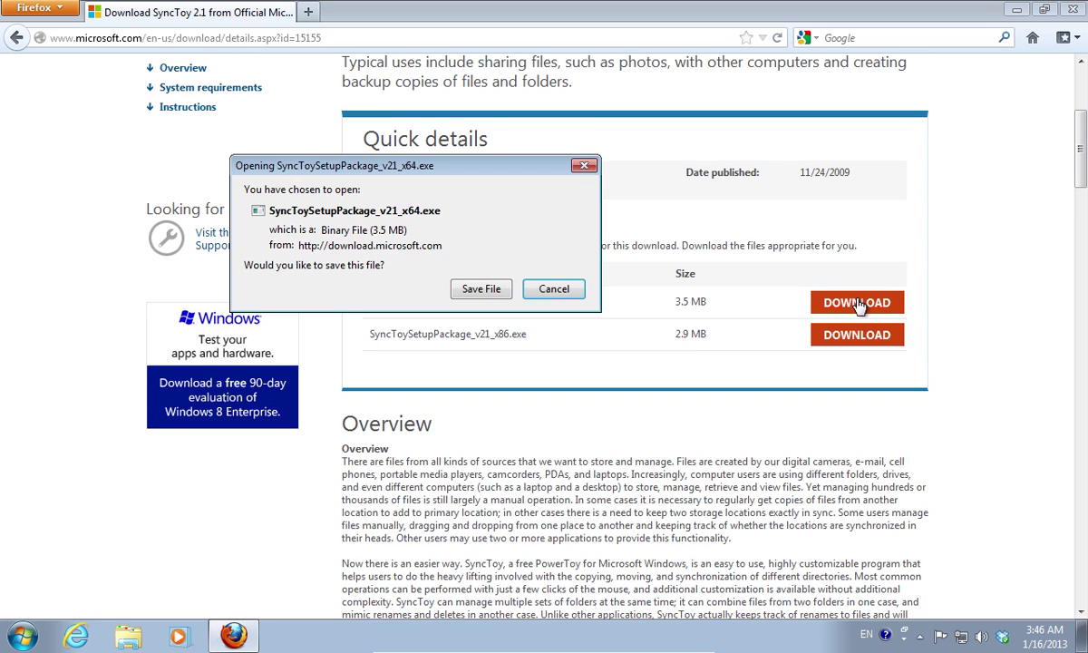
{"action": "left_click", "coordinate": [489, 289]}
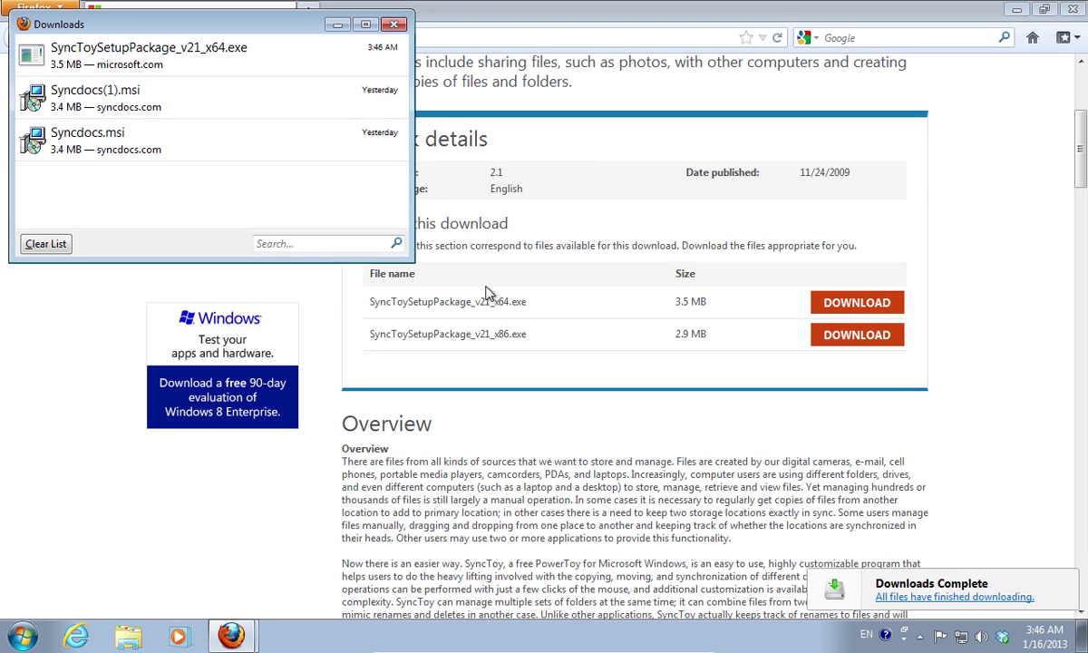
Step: Run the downloaded setup package and install SyncToy 2.1 (x64), acknowledging the warning about previous versions
{"action": "double_click", "coordinate": [150, 50]}
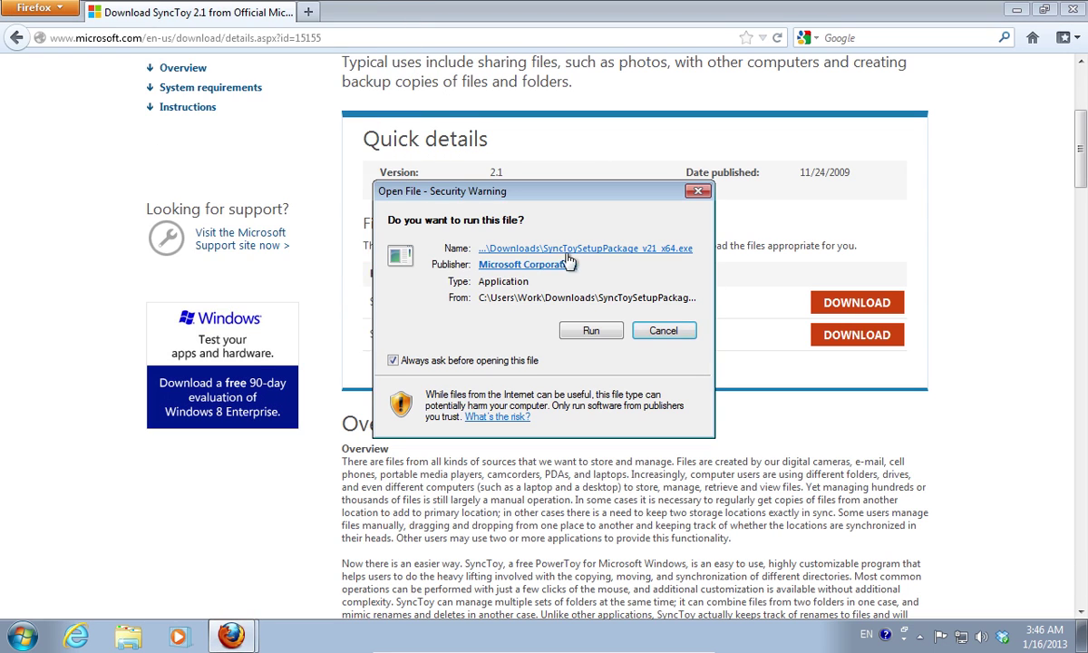
{"action": "left_click", "coordinate": [590, 332]}
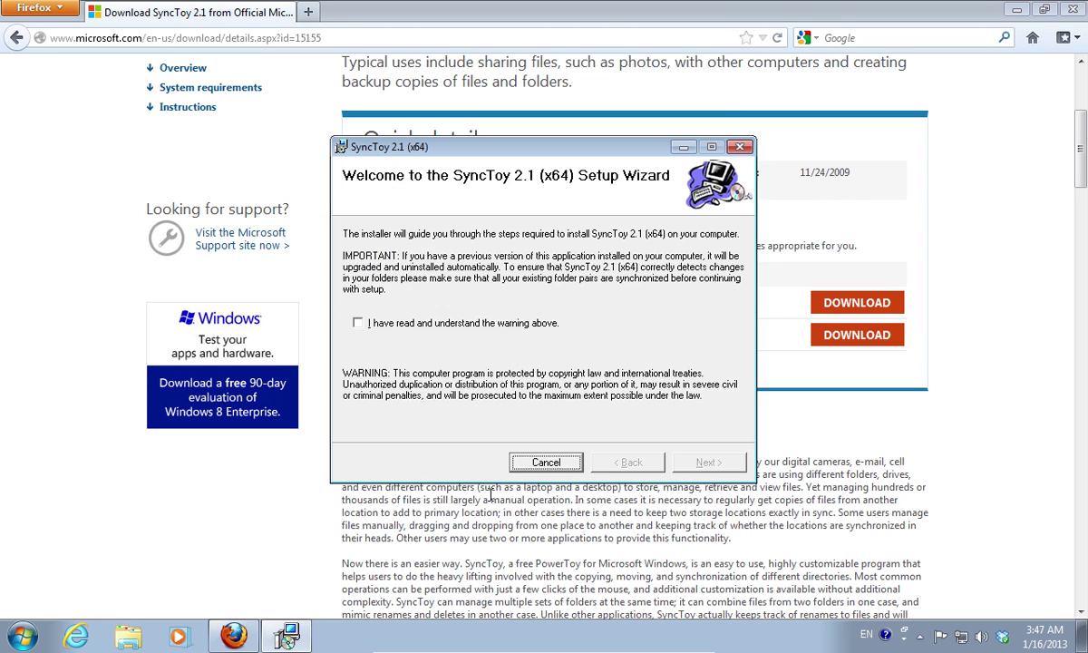
{"action": "left_click", "coordinate": [352, 313]}
{"action": "left_click", "coordinate": [707, 461]}
{"action": "left_click", "coordinate": [515, 427]}
{"action": "left_click", "coordinate": [700, 462]}
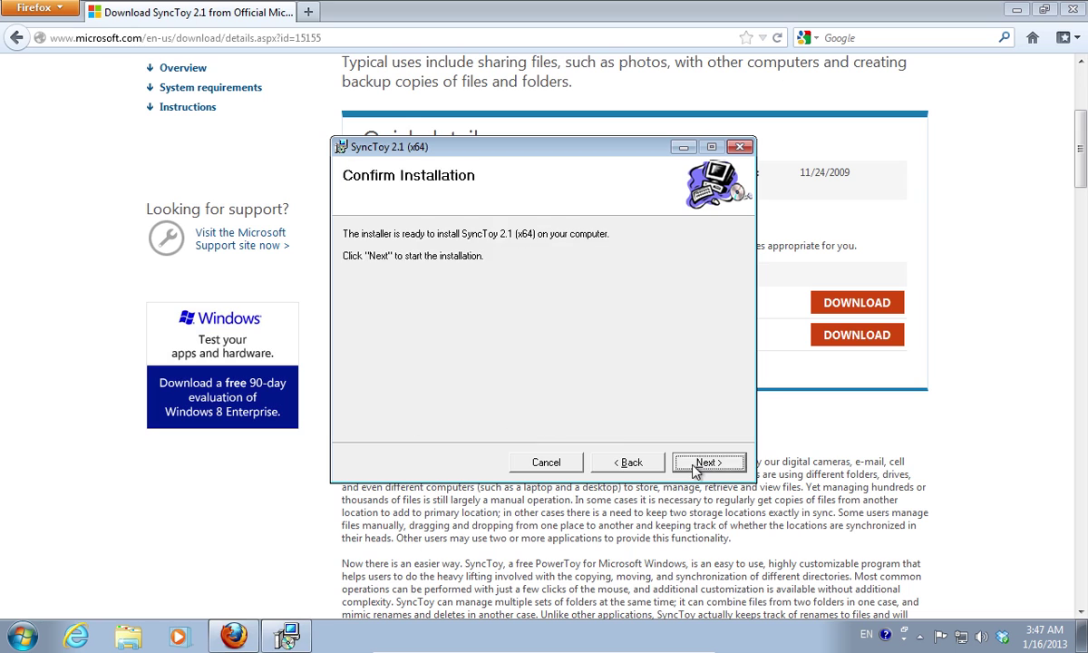
{"action": "left_click", "coordinate": [697, 462]}
{"action": "left_click", "coordinate": [699, 462]}
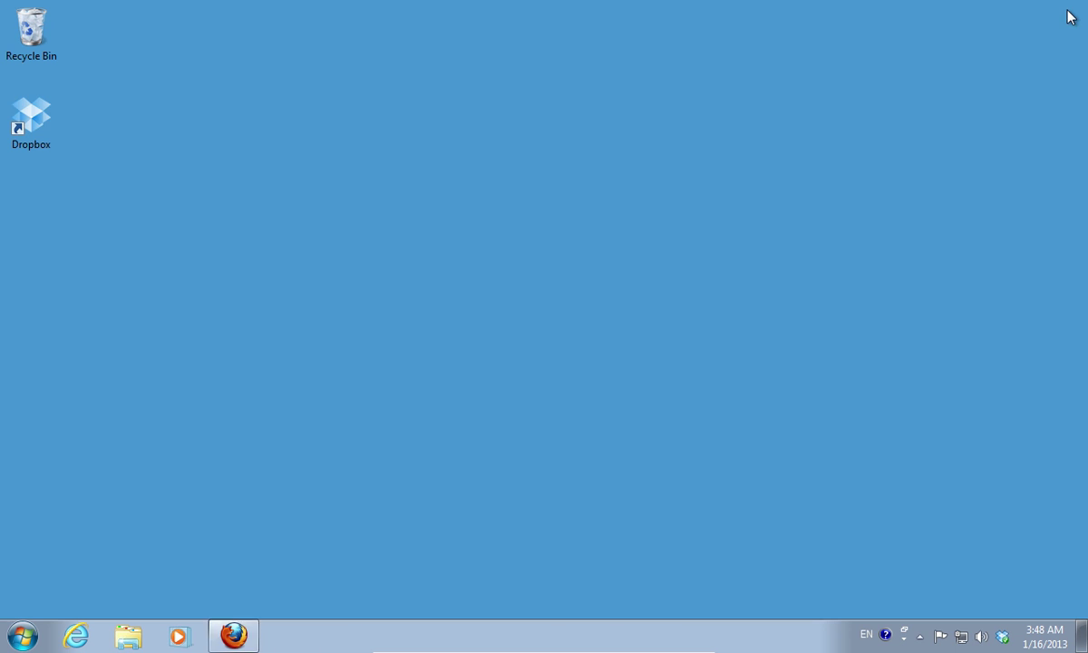
Step: Launch SyncToy 2.1(x64) and agree to participate anonymously in the Customer Experience Improvement Program
{"action": "left_click", "coordinate": [25, 634]}
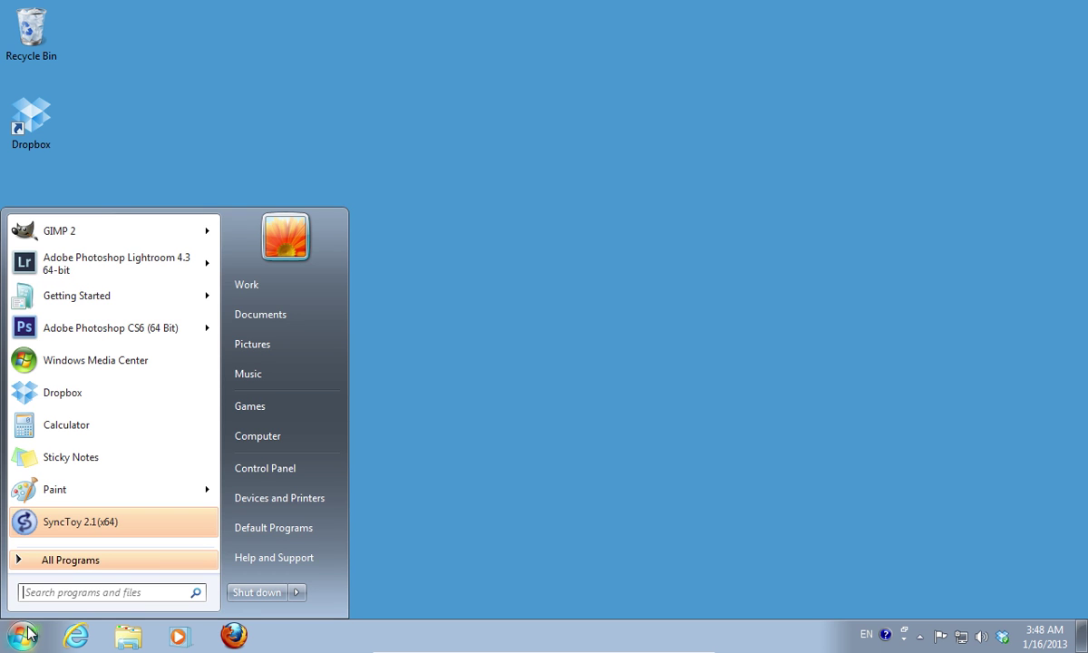
{"action": "left_click", "coordinate": [81, 522]}
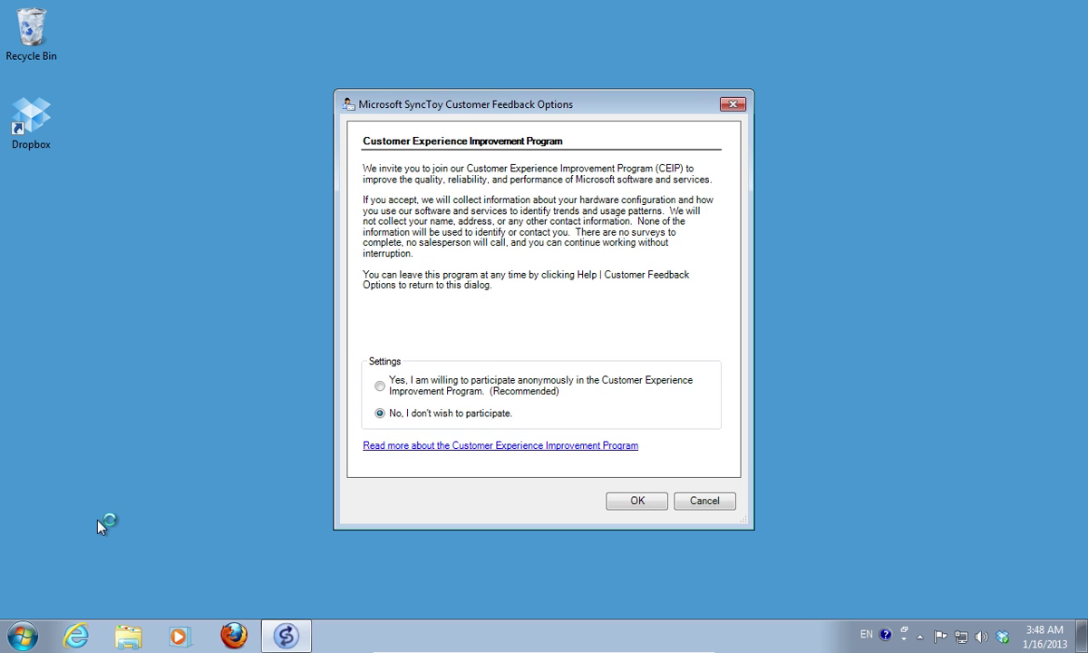
{"action": "left_click", "coordinate": [379, 388]}
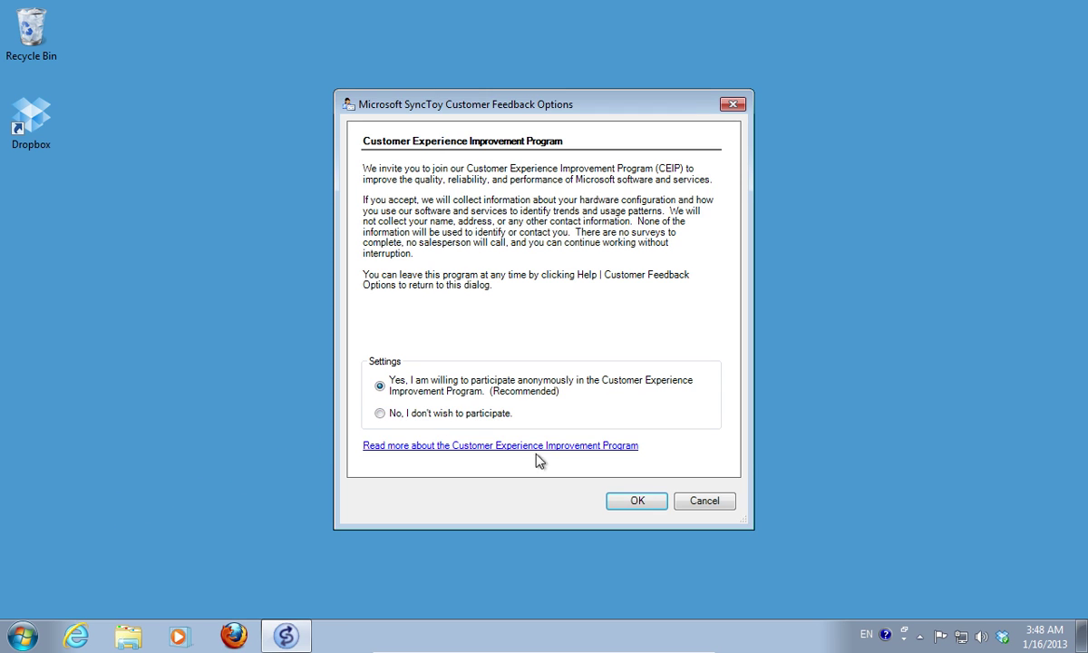
{"action": "left_click", "coordinate": [632, 500]}
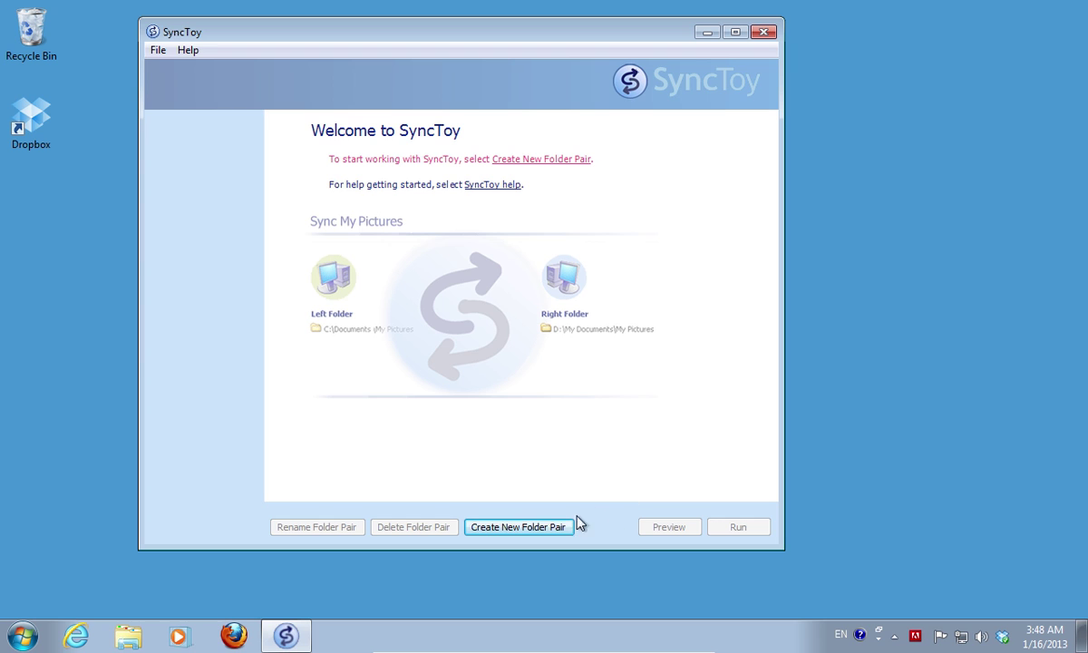
Step: Start a new folder pair with the Documents folder, C:\Users\Work\Documents, as its left folder
{"action": "left_click", "coordinate": [530, 534]}
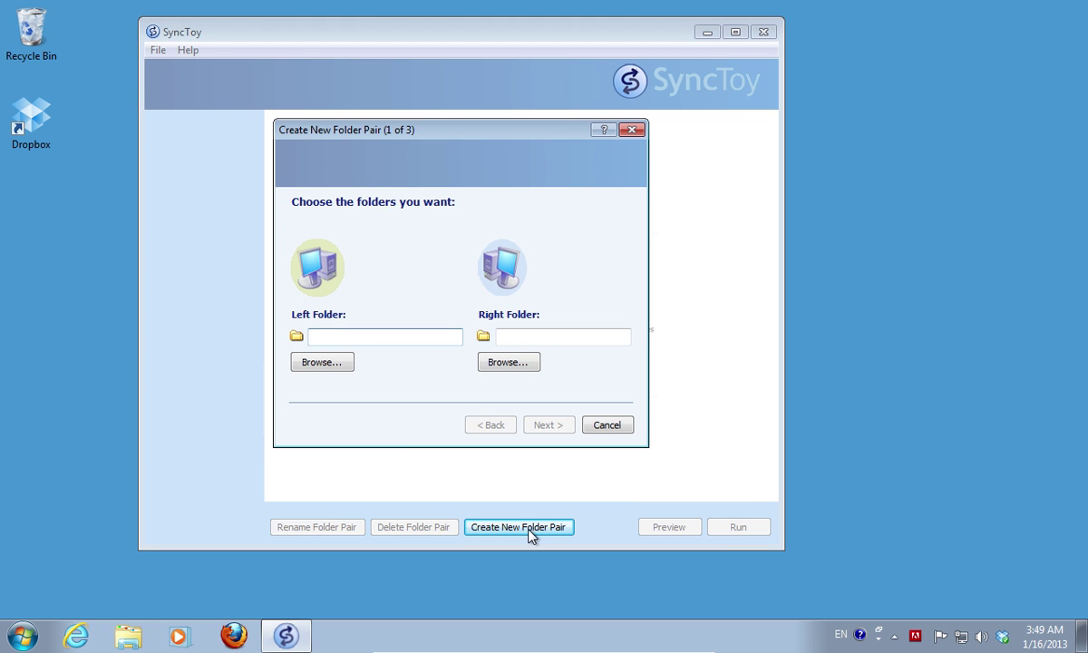
{"action": "left_click", "coordinate": [321, 361]}
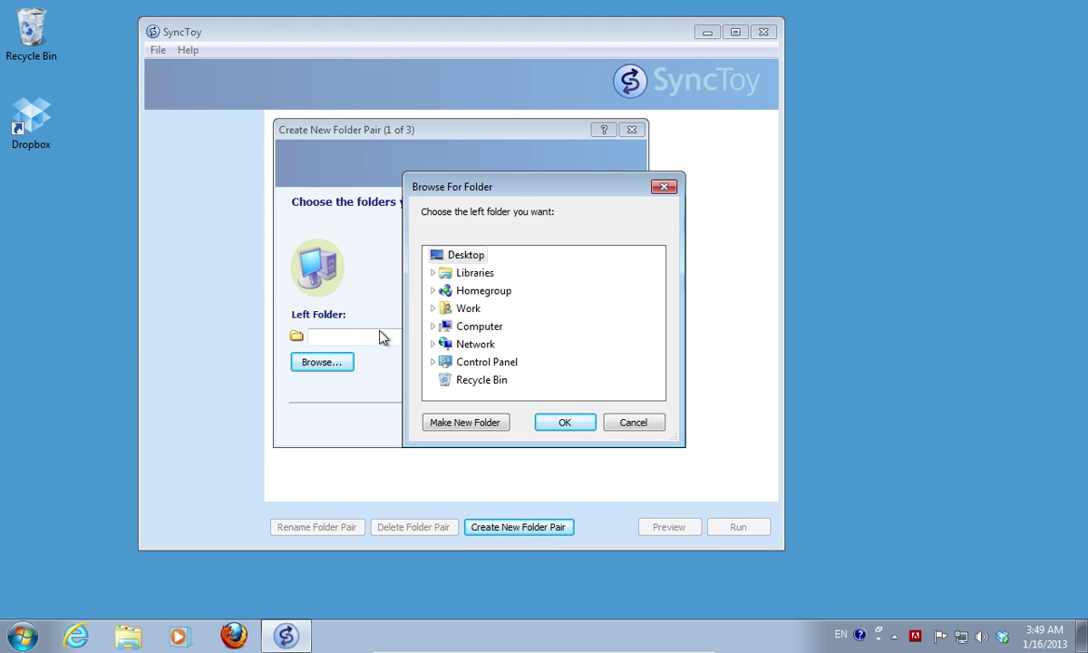
{"action": "left_click", "coordinate": [433, 272]}
{"action": "left_click", "coordinate": [481, 292]}
{"action": "left_click", "coordinate": [478, 309]}
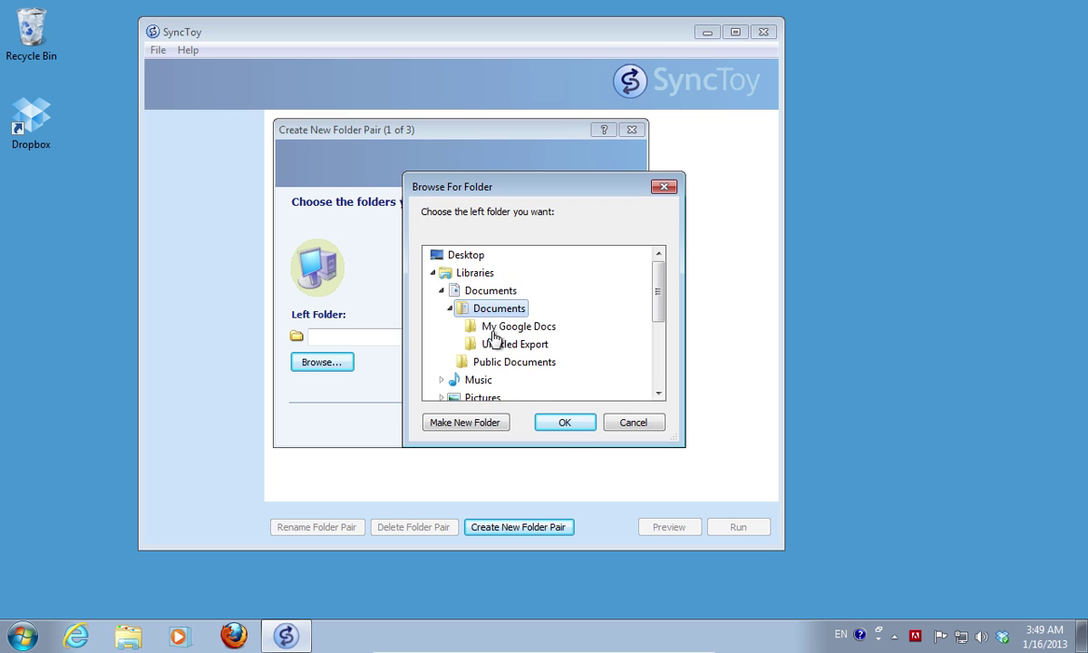
{"action": "left_click", "coordinate": [561, 423]}
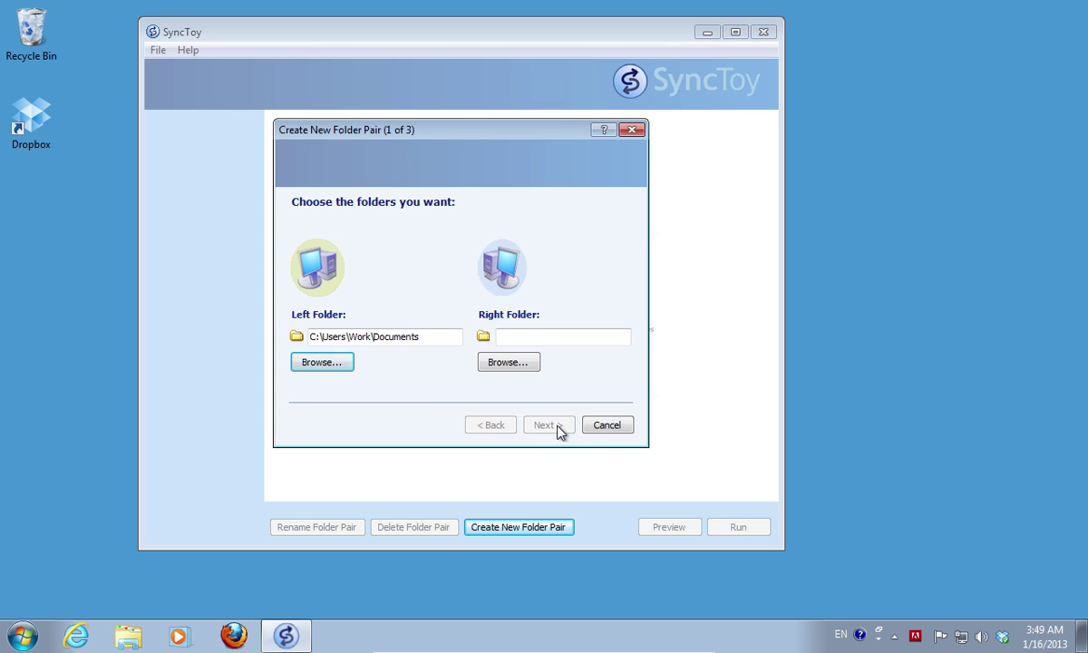
Step: Set the pair's right folder to the Documents folder inside Dropbox\Backup, under the Work user folder
{"action": "left_click", "coordinate": [503, 362]}
{"action": "left_click", "coordinate": [433, 308]}
{"action": "left_click_drag", "start_coordinate": [658, 294], "coordinate": [659, 328]}
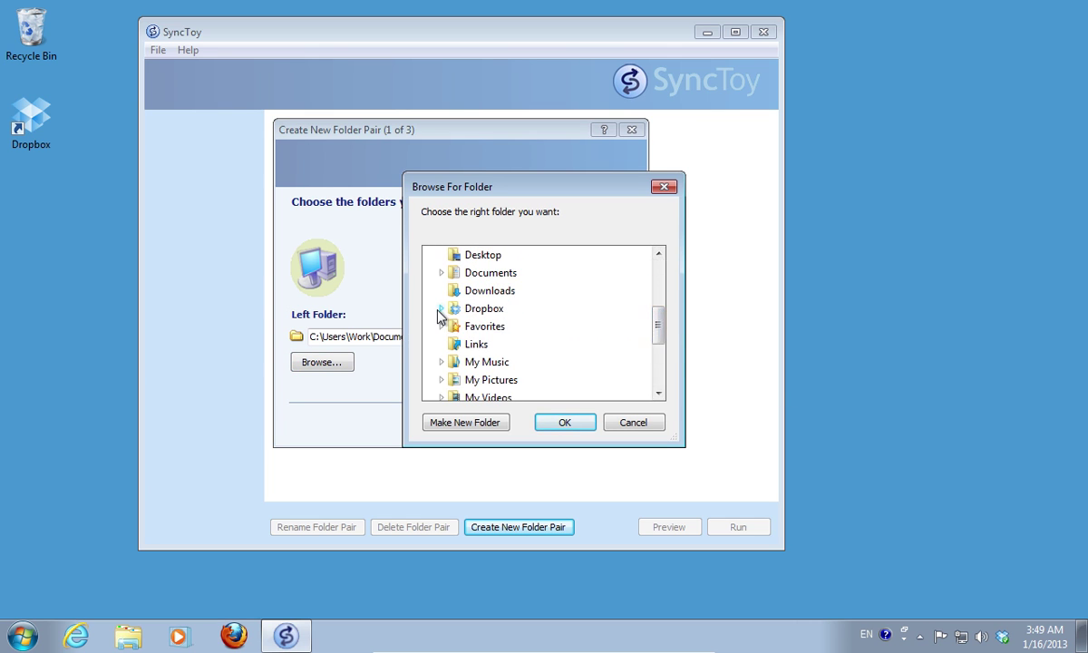
{"action": "left_click", "coordinate": [441, 309]}
{"action": "left_click", "coordinate": [450, 272]}
{"action": "left_click", "coordinate": [500, 290]}
{"action": "left_click", "coordinate": [562, 422]}
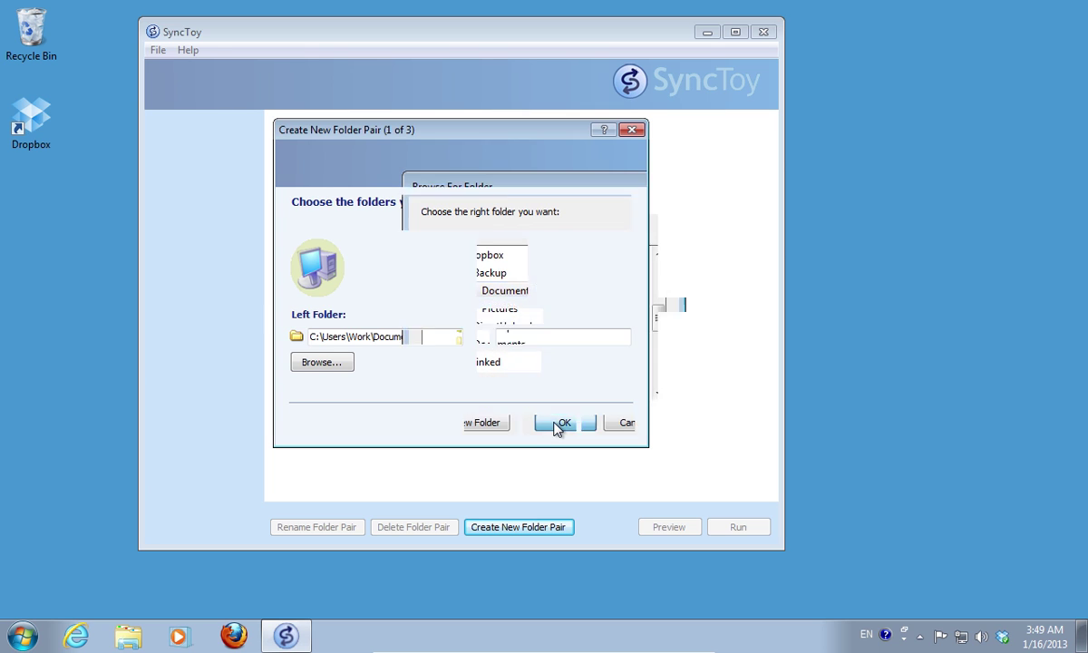
Step: Keep the Synchronize action for the pair, name it "My Docs" and finish creating it
{"action": "left_click", "coordinate": [554, 426]}
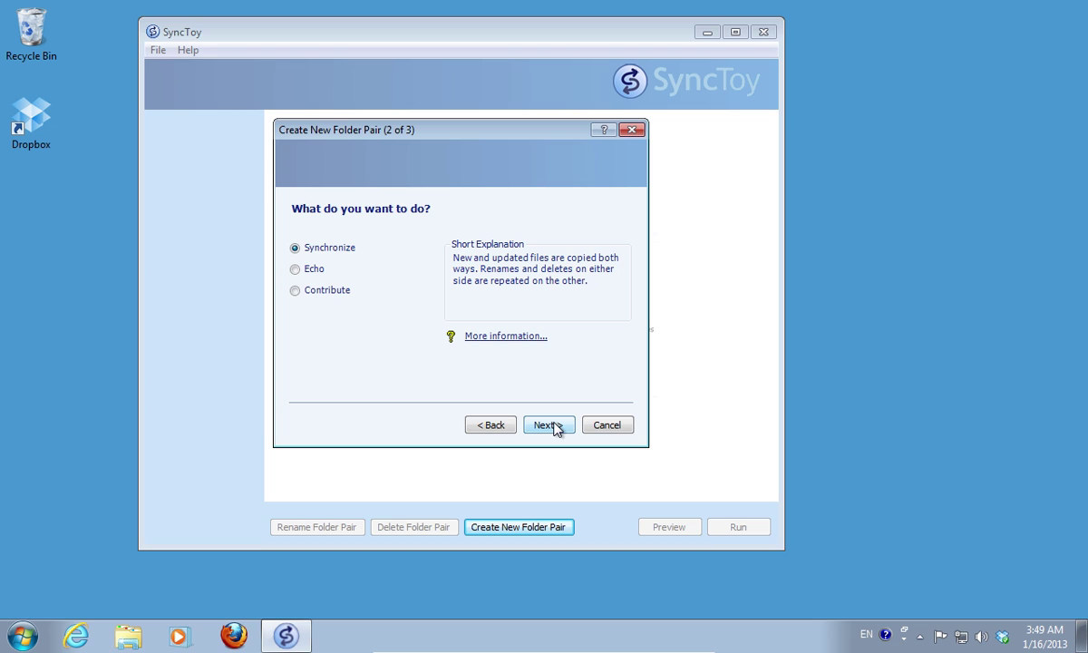
{"action": "left_click", "coordinate": [554, 425]}
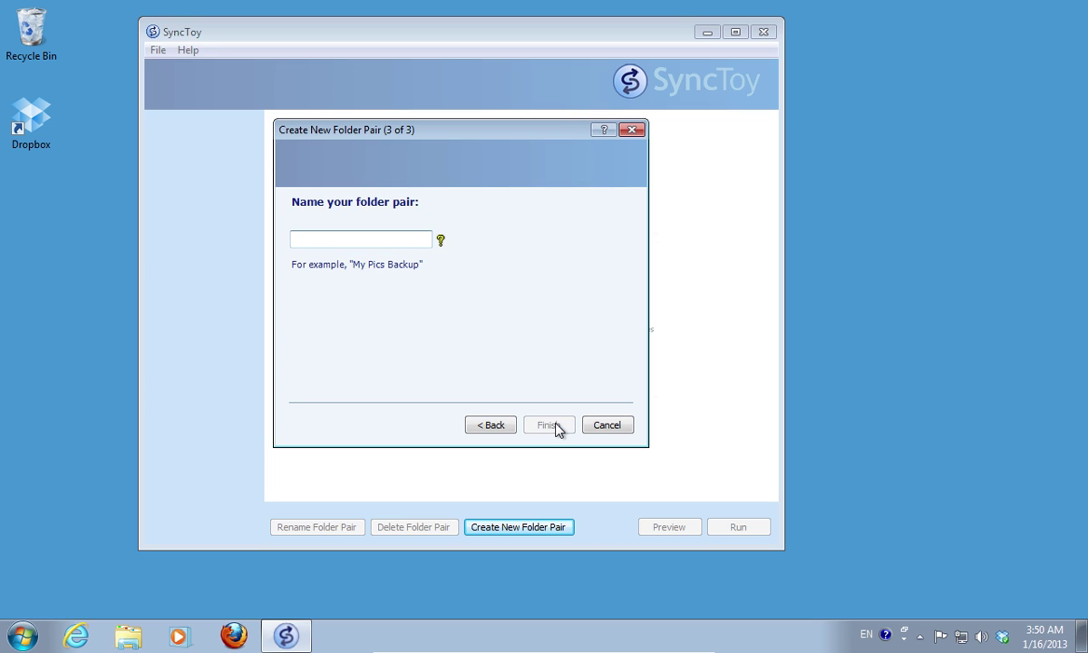
{"action": "type", "text": "My Docs"}
{"action": "left_click", "coordinate": [556, 424]}
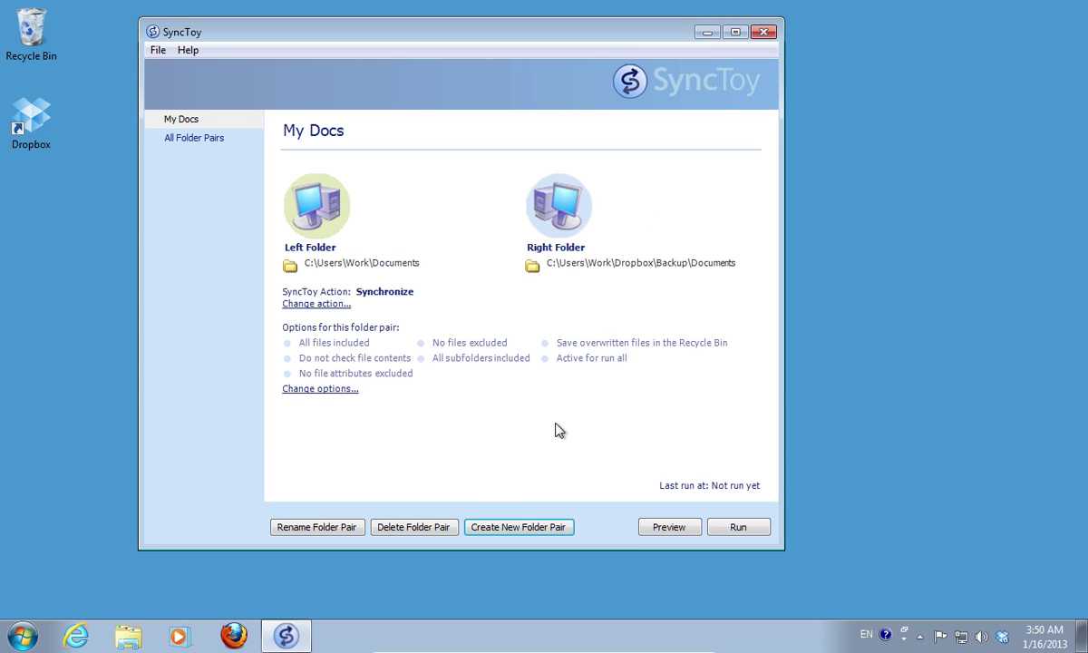
Step: Start another folder pair with My Pictures from the Pictures library as its left folder
{"action": "left_click", "coordinate": [528, 527]}
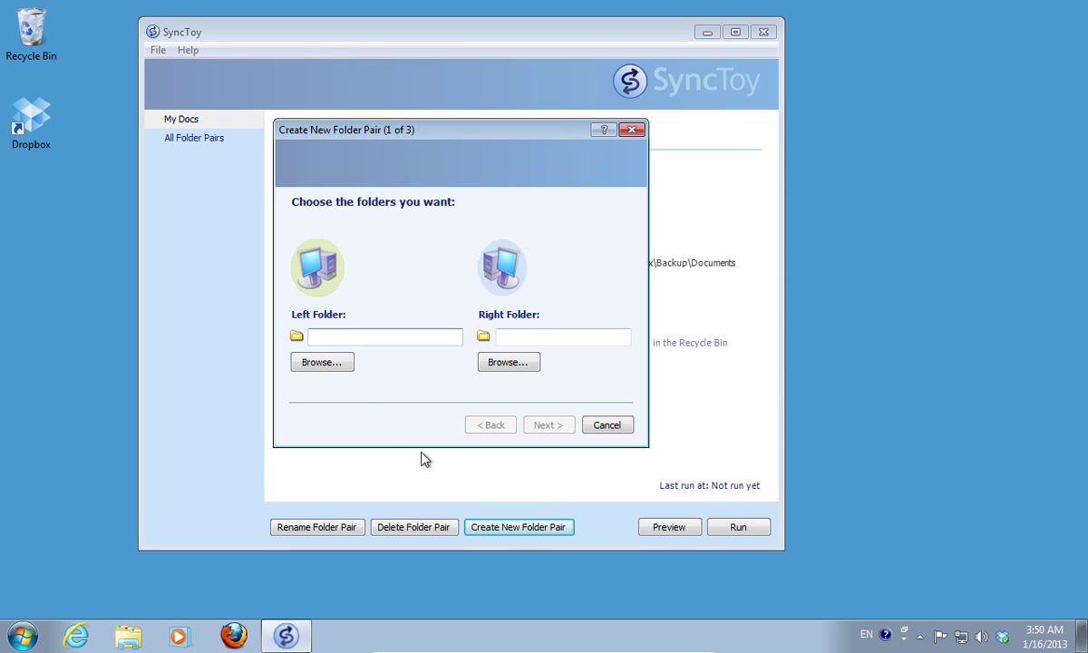
{"action": "left_click", "coordinate": [329, 367]}
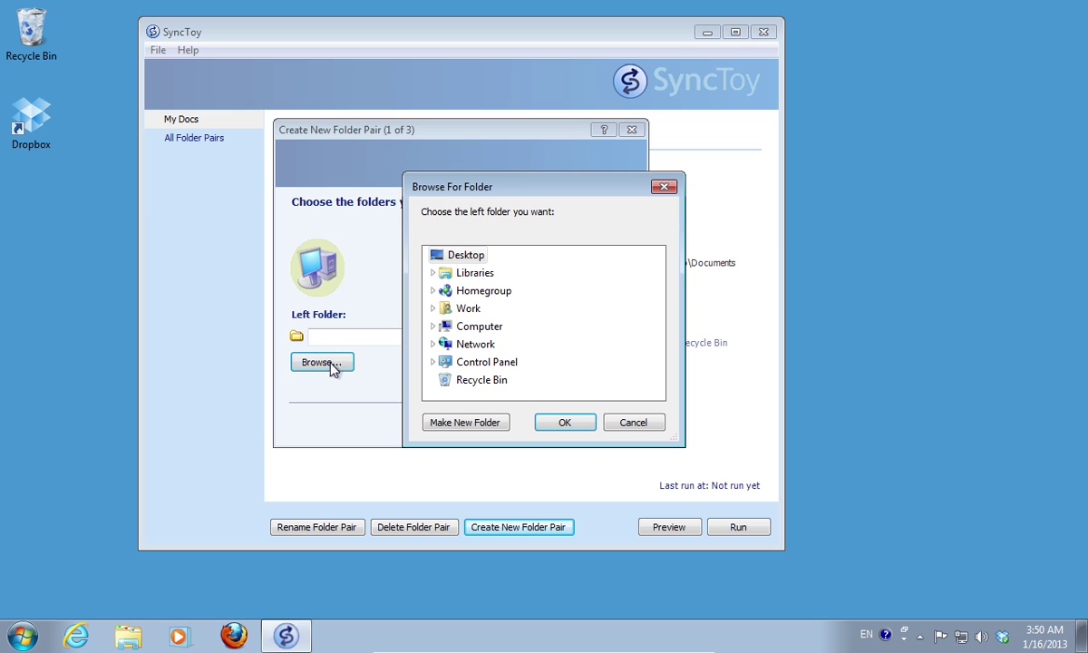
{"action": "left_click", "coordinate": [432, 273]}
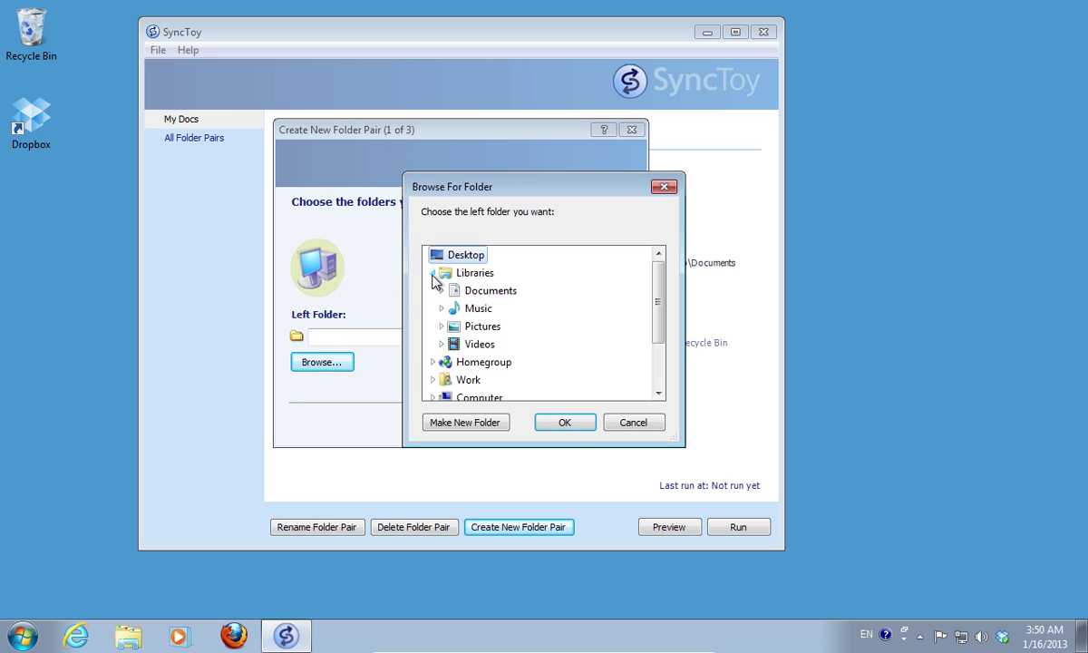
{"action": "double_click", "coordinate": [481, 328]}
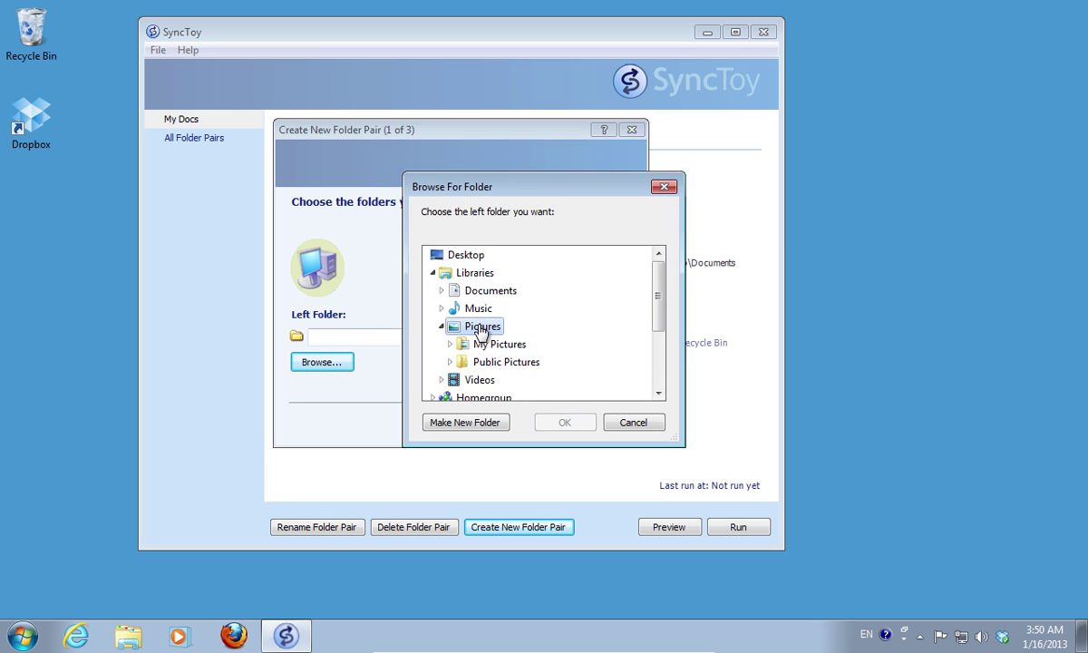
{"action": "double_click", "coordinate": [486, 343]}
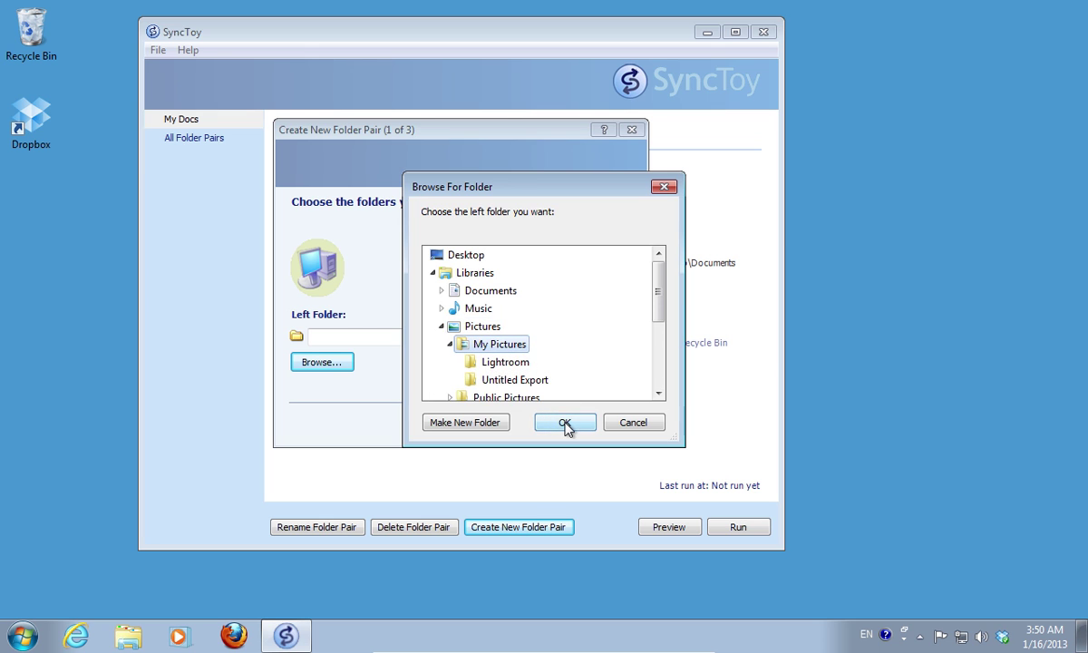
{"action": "left_click", "coordinate": [564, 424]}
Step: Set the new pair's right folder to C:\Users\Work\Dropbox\Backup\Pictures
{"action": "left_click", "coordinate": [508, 362]}
{"action": "double_click", "coordinate": [467, 308]}
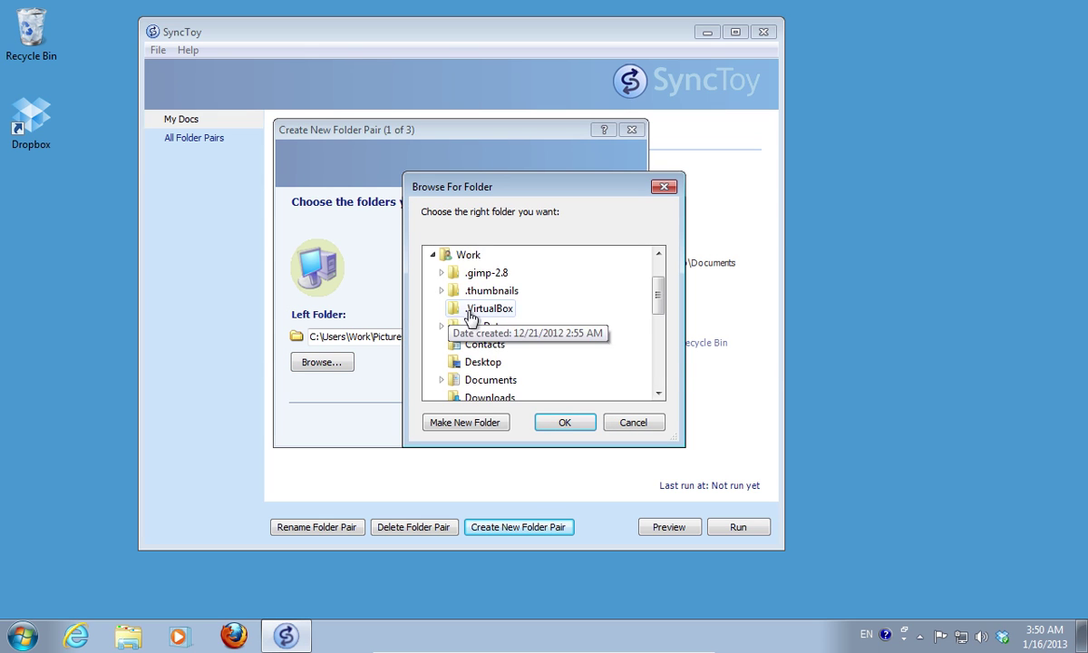
{"action": "scroll", "coordinate": [454, 340], "scroll_direction": "down", "scroll_amount": 2}
{"action": "double_click", "coordinate": [446, 325]}
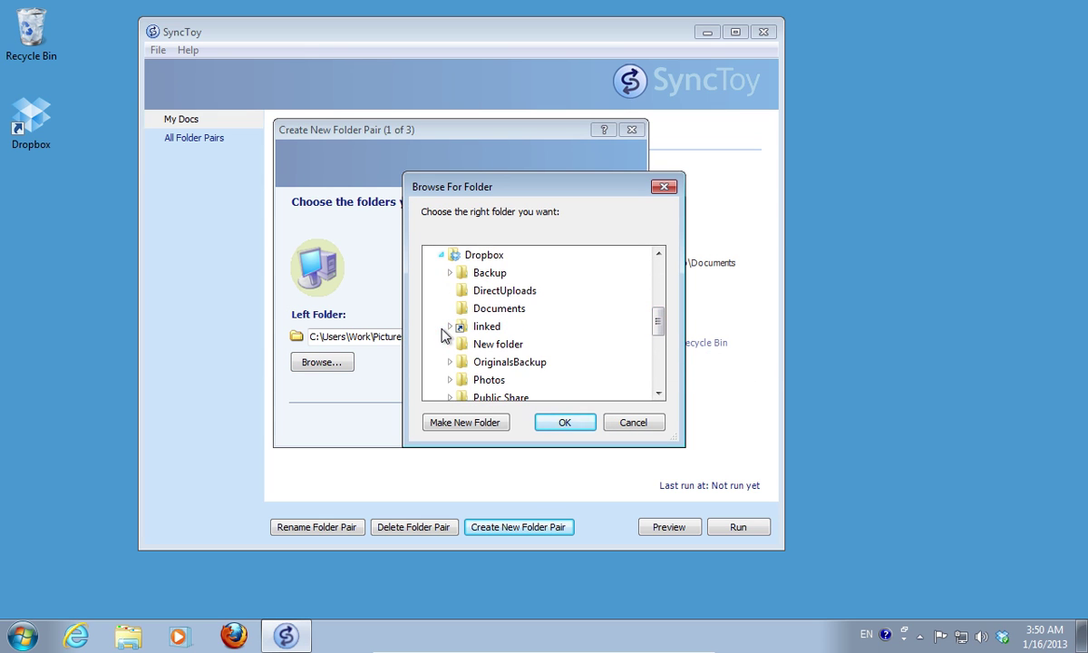
{"action": "left_click", "coordinate": [451, 273]}
{"action": "left_click", "coordinate": [494, 309]}
{"action": "left_click", "coordinate": [564, 422]}
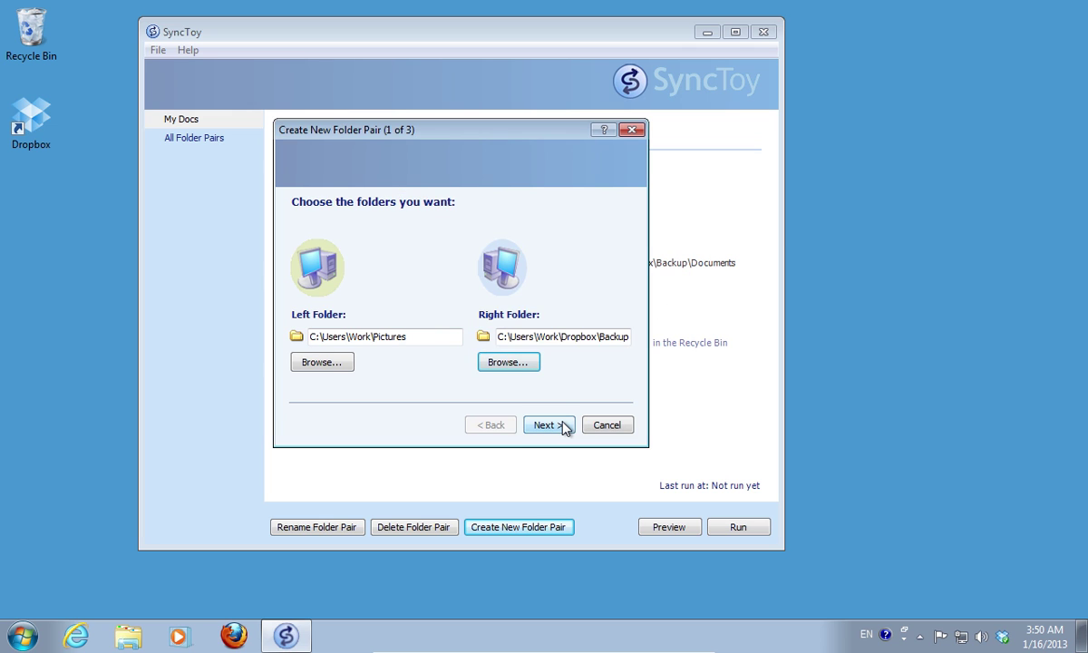
Step: Keep the Synchronize action for the pictures pair, name it "My pics" and finish creating it
{"action": "left_click", "coordinate": [562, 425]}
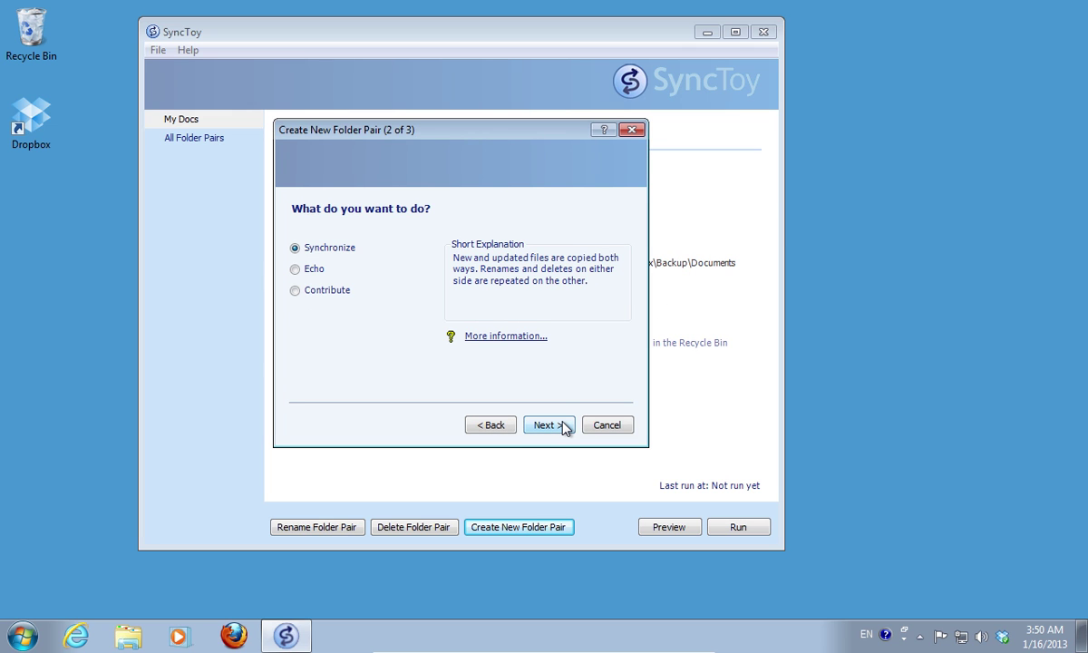
{"action": "left_click", "coordinate": [563, 425]}
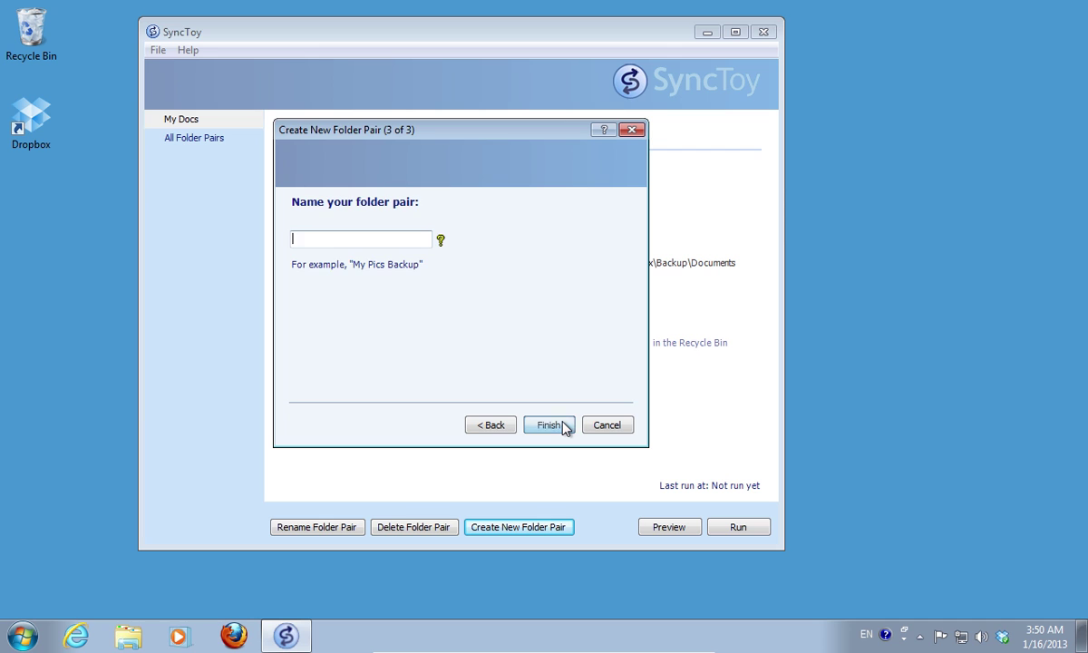
{"action": "type", "text": "My pics"}
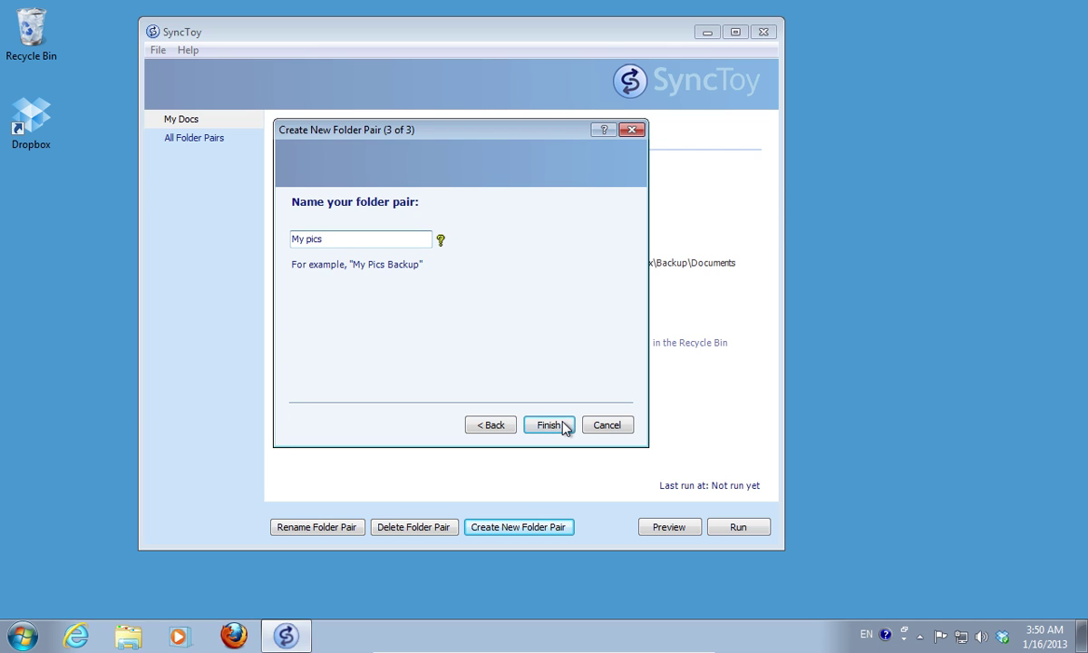
{"action": "left_click", "coordinate": [563, 424]}
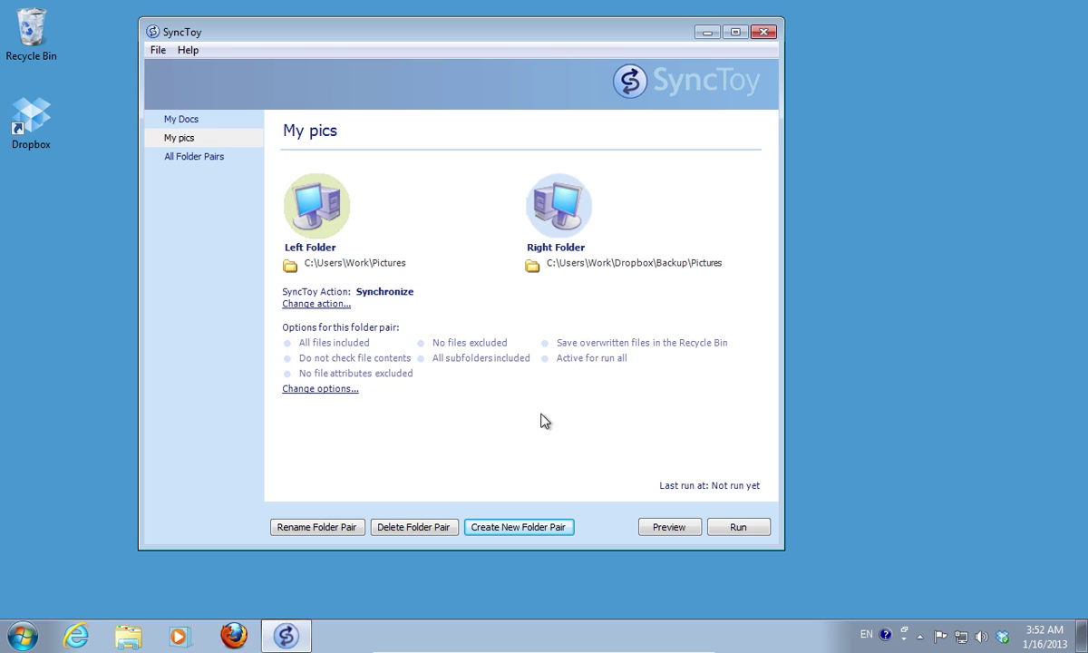
Step: Run the synchronization for all folder pairs, then close the results and SyncToy
{"action": "left_click", "coordinate": [216, 160]}
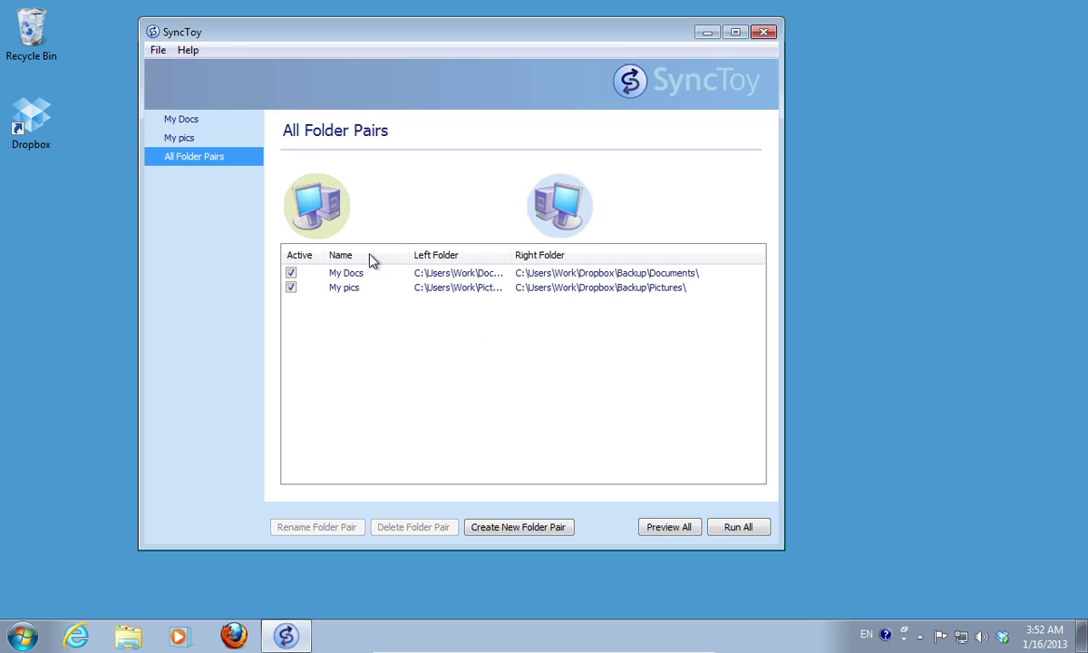
{"action": "left_click", "coordinate": [731, 529]}
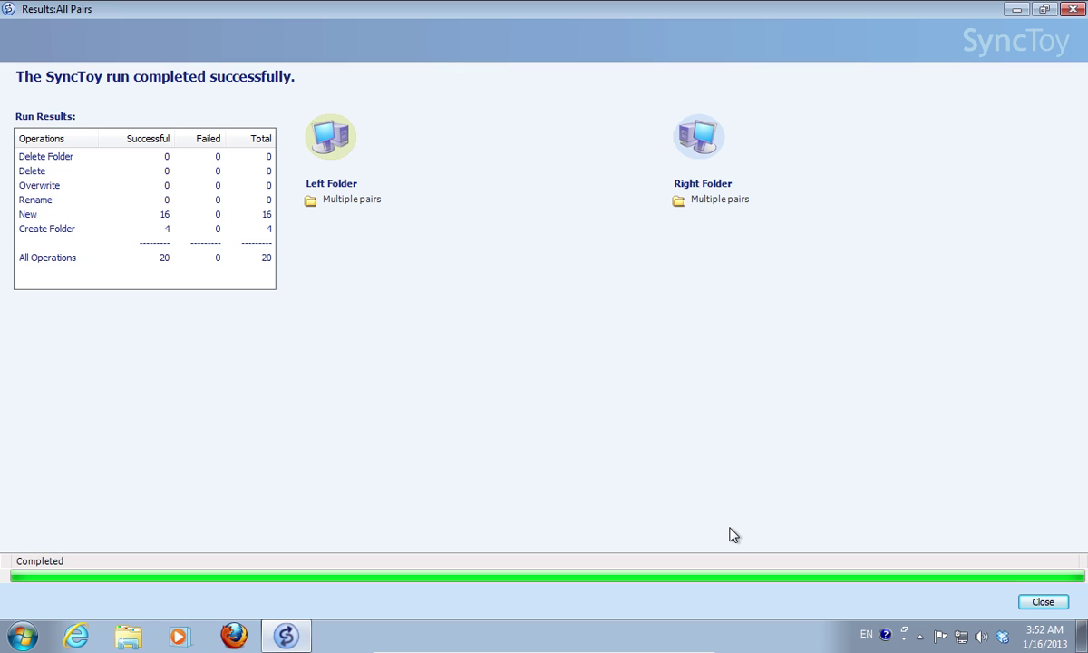
{"action": "left_click", "coordinate": [1031, 612]}
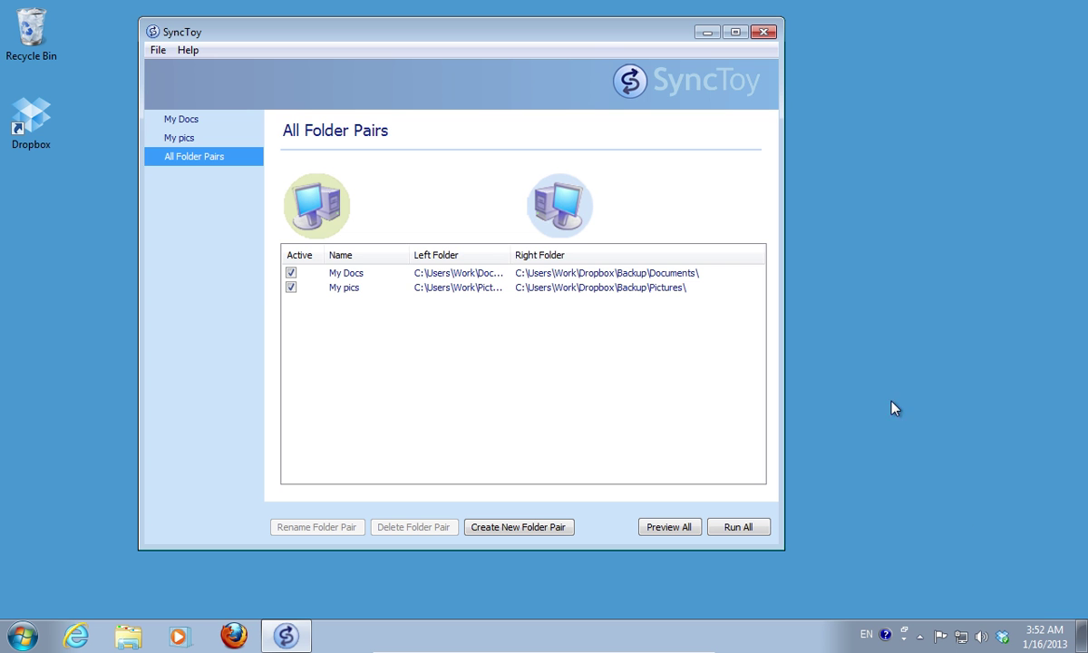
{"action": "left_click", "coordinate": [765, 33]}
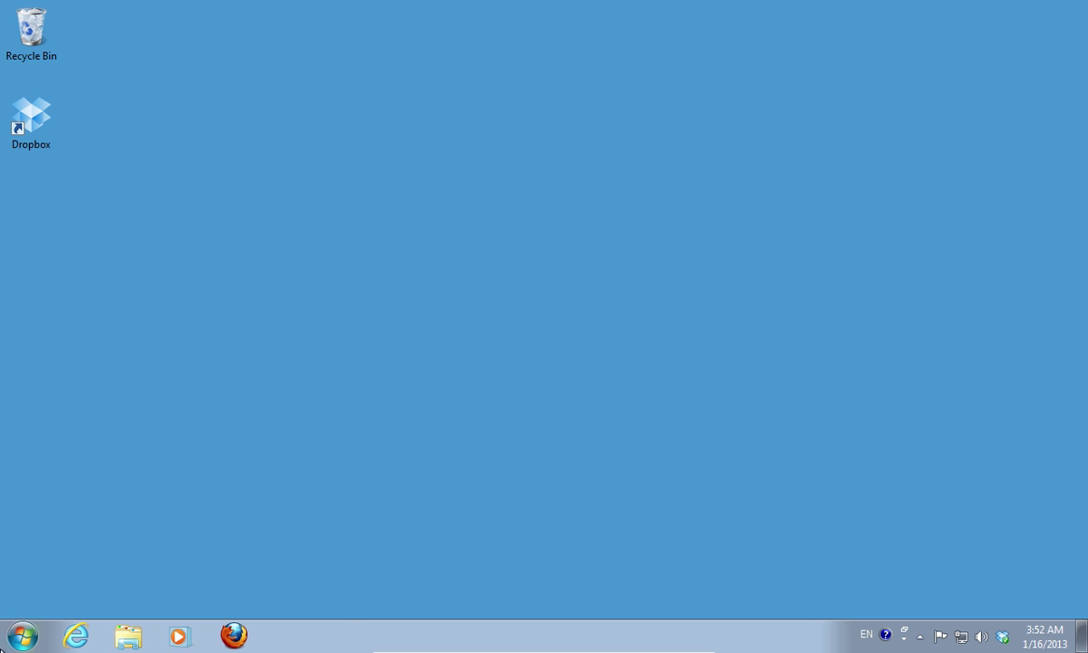
Step: Find the Windows Run dialog and use it to launch Task Scheduler
{"action": "left_click", "coordinate": [23, 635]}
{"action": "type", "text": "run"}
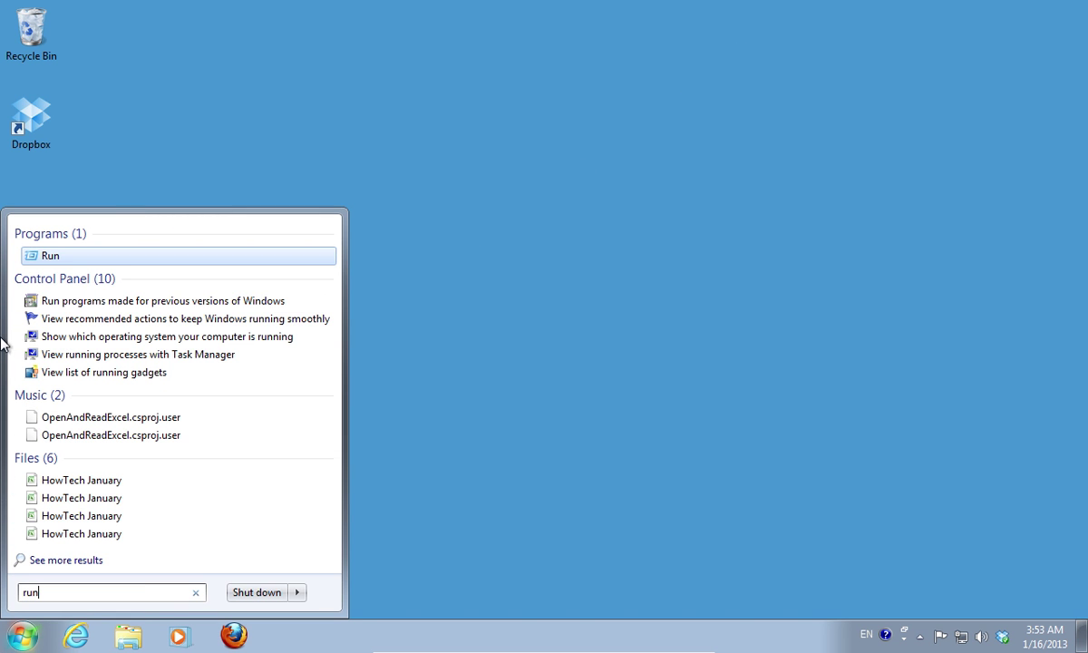
{"action": "left_click", "coordinate": [56, 255]}
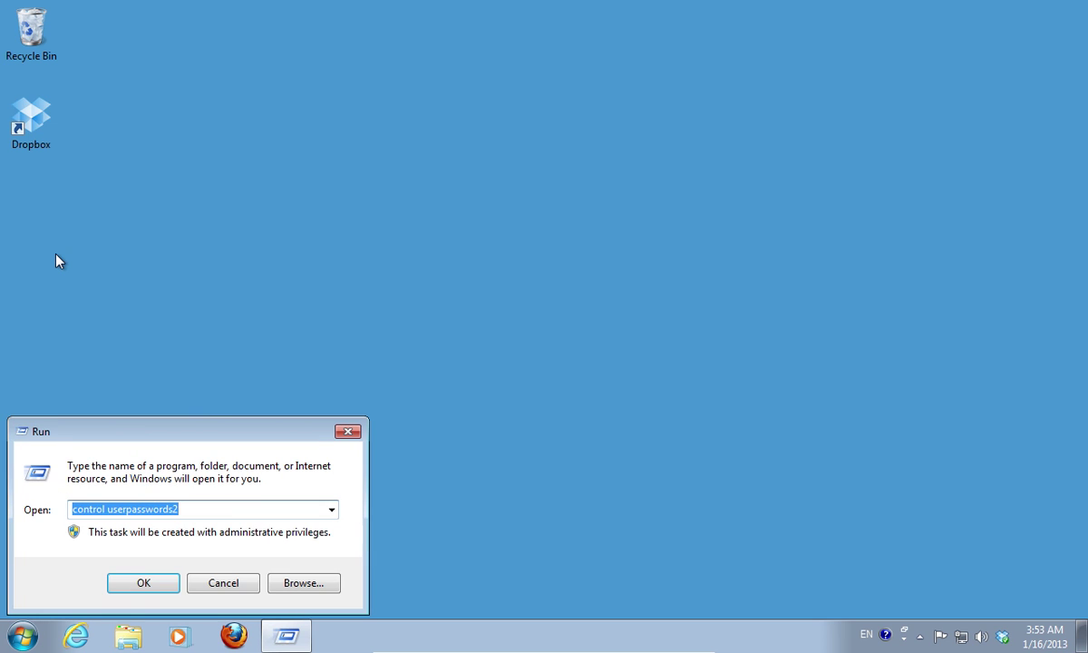
{"action": "type", "text": "task"}
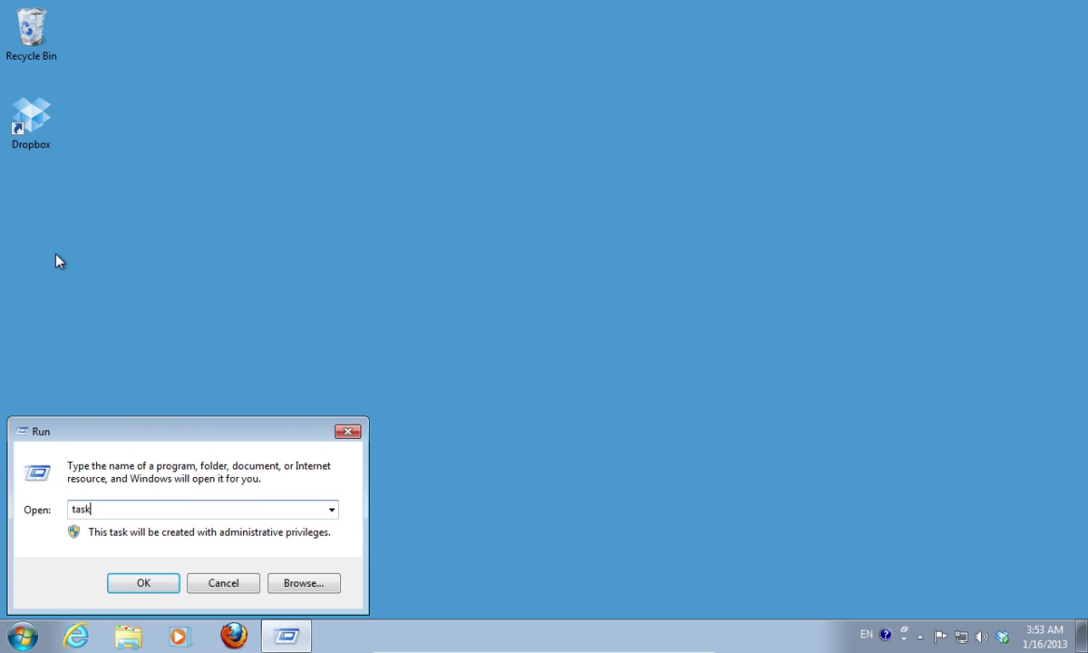
{"action": "key", "text": "BackSpace"}
{"action": "key", "text": "BackSpace"}
{"action": "type", "text": "skschd"}
{"action": "left_click", "coordinate": [144, 583]}
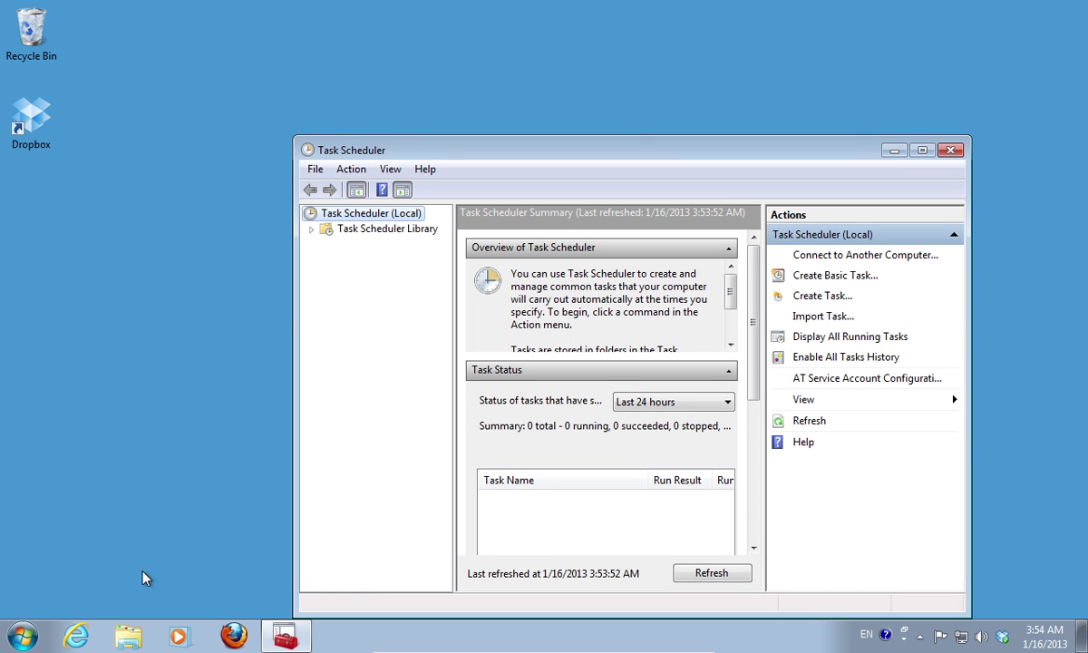
Step: Start a new basic task and name it "Dropbox backup"
{"action": "left_click", "coordinate": [353, 171]}
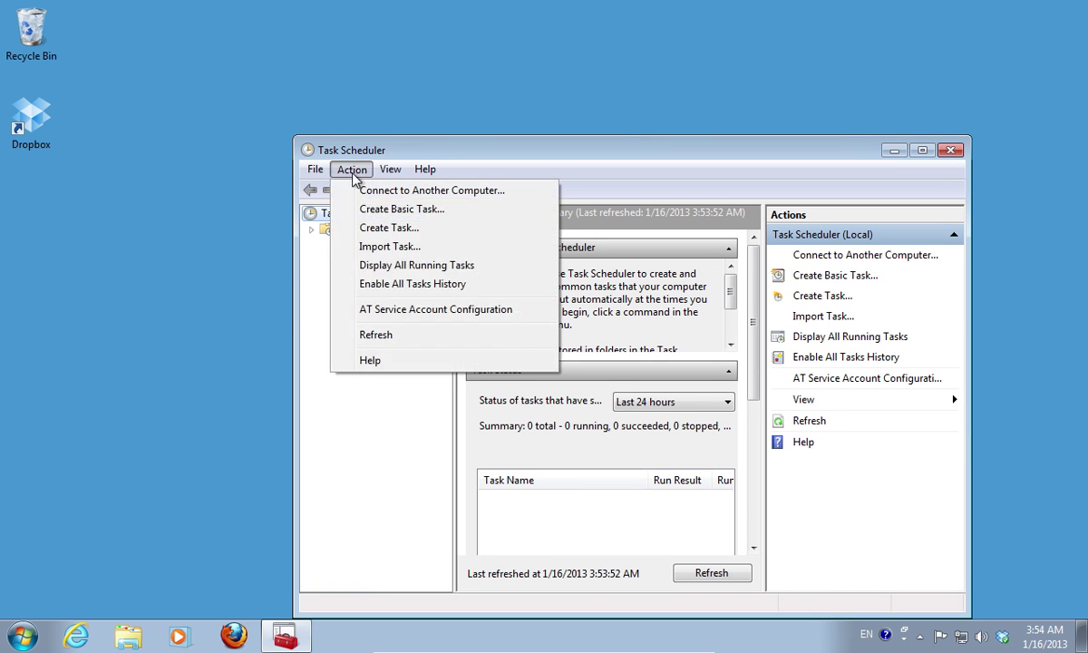
{"action": "left_click", "coordinate": [379, 214]}
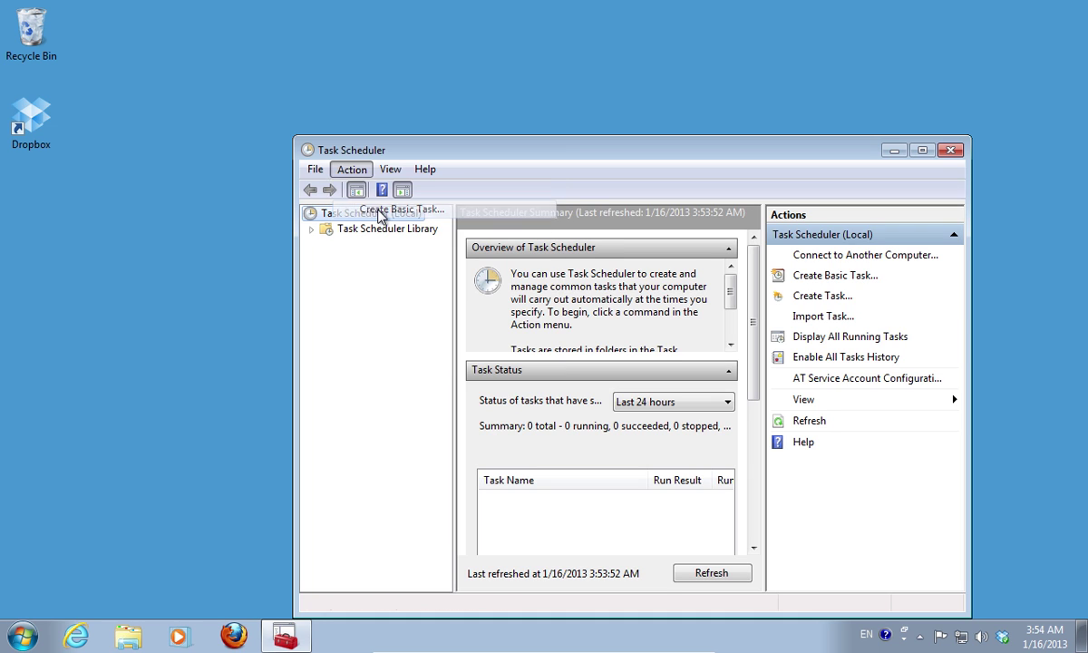
{"action": "type", "text": "Dropb"}
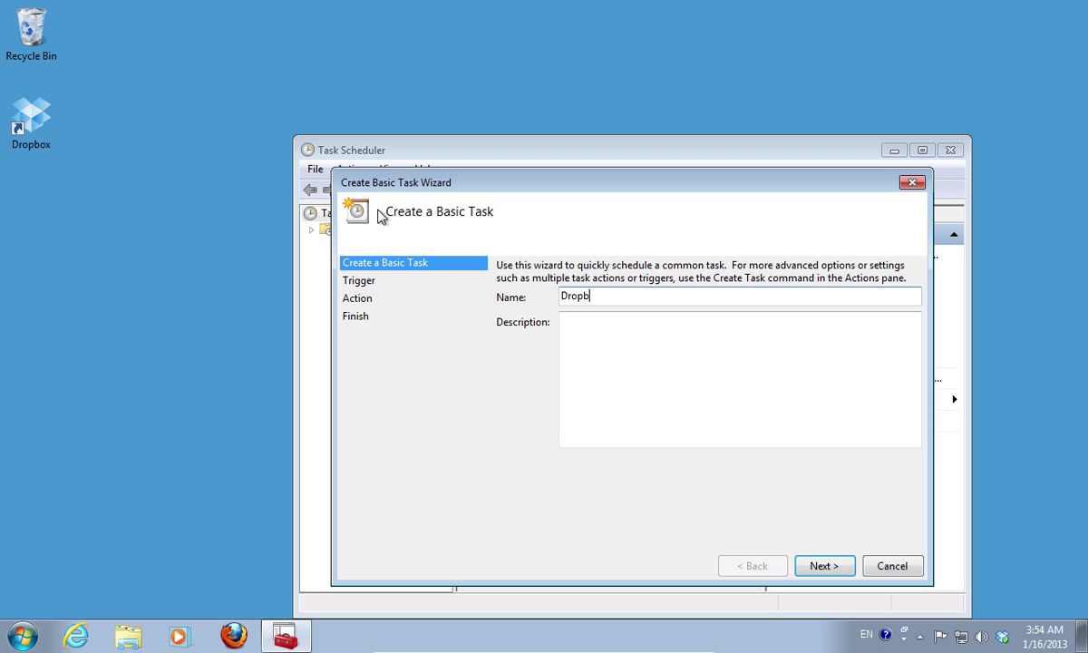
{"action": "type", "text": "ox backup"}
{"action": "left_click", "coordinate": [826, 575]}
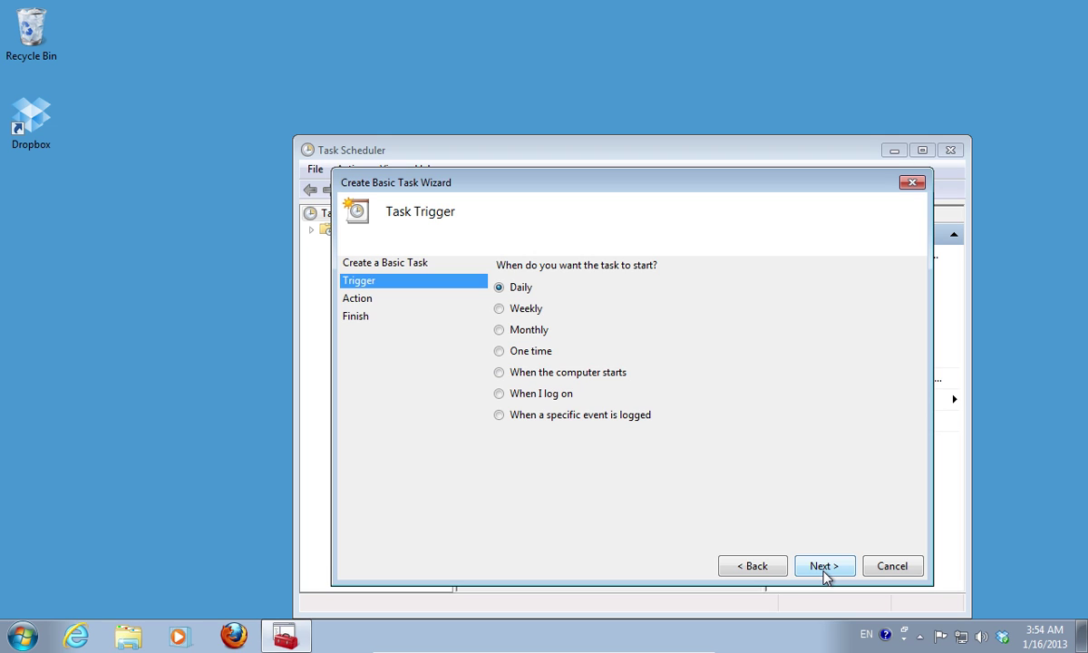
Step: Keep the task's trigger as Daily, recurring every 1 day, and set its start time to 1:30 PM
{"action": "left_click", "coordinate": [826, 575]}
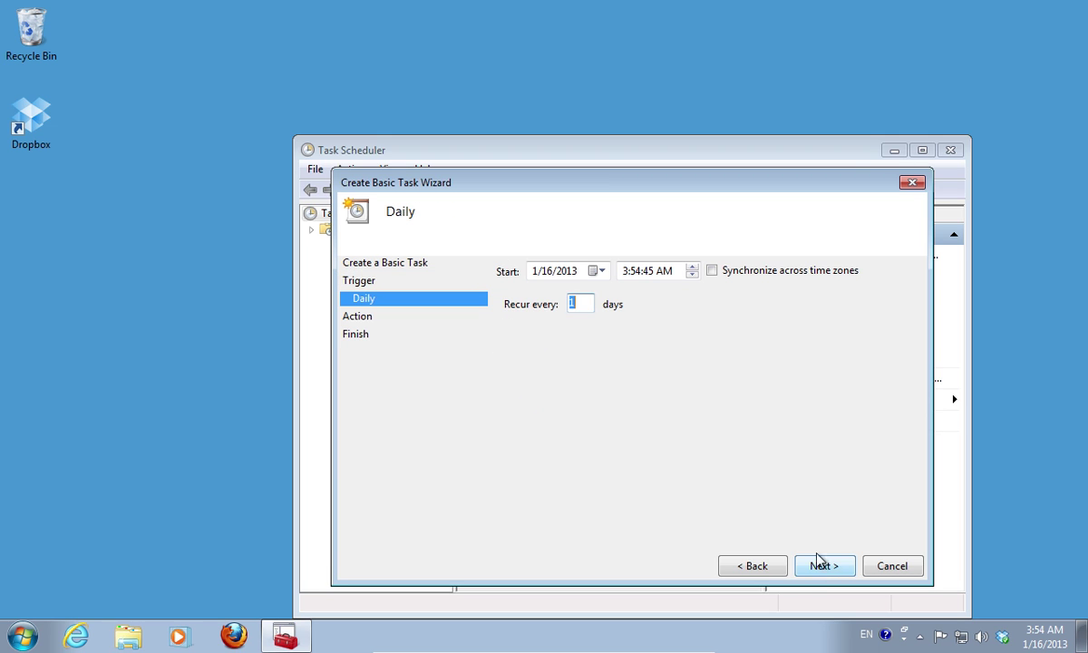
{"action": "left_click", "coordinate": [665, 270]}
{"action": "left_click", "coordinate": [692, 266]}
{"action": "left_click", "coordinate": [626, 271]}
{"action": "type", "text": "1"}
{"action": "left_click", "coordinate": [635, 271]}
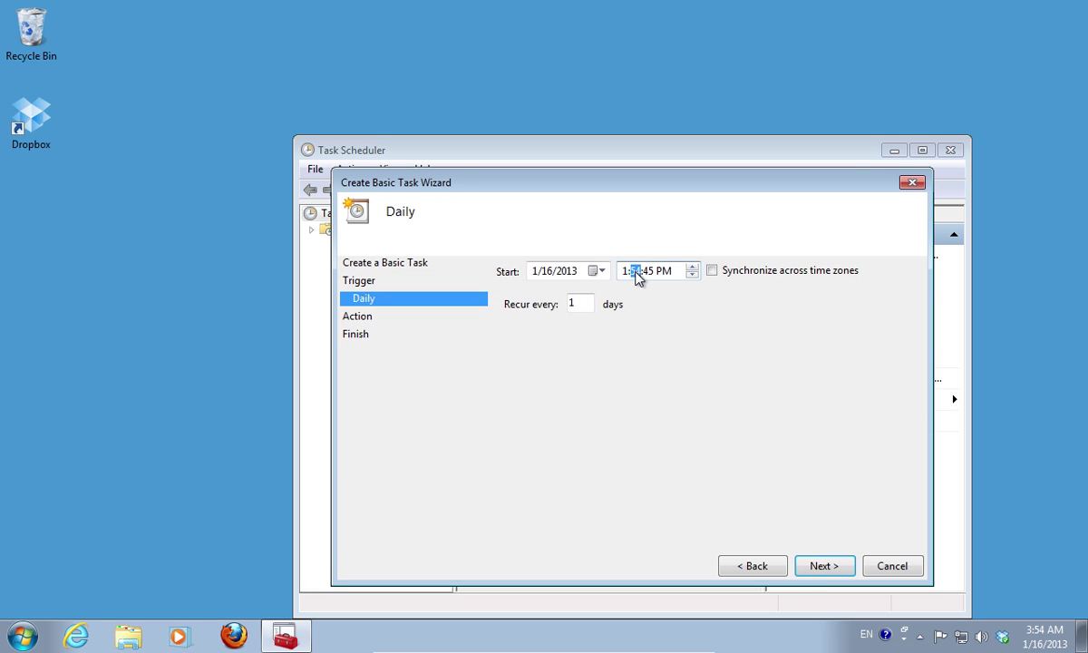
{"action": "type", "text": "30"}
{"action": "left_click", "coordinate": [819, 567]}
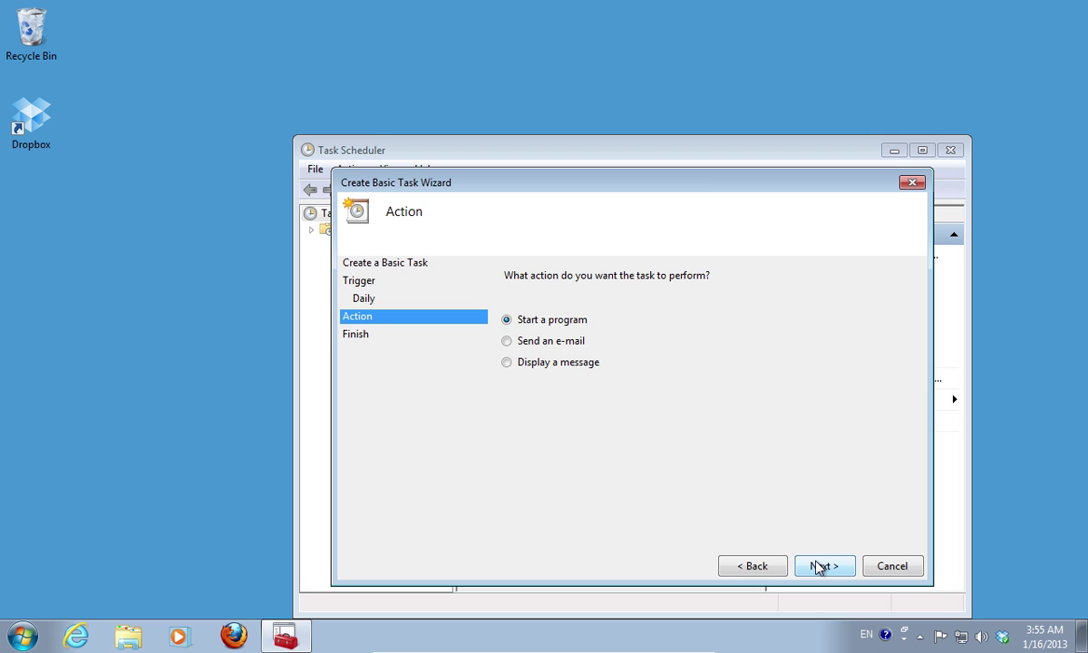
Step: Keep Start a program as the task's action and choose SyncToy from C:\Program Files\SyncToy 2.1 as the program
{"action": "left_click", "coordinate": [819, 567]}
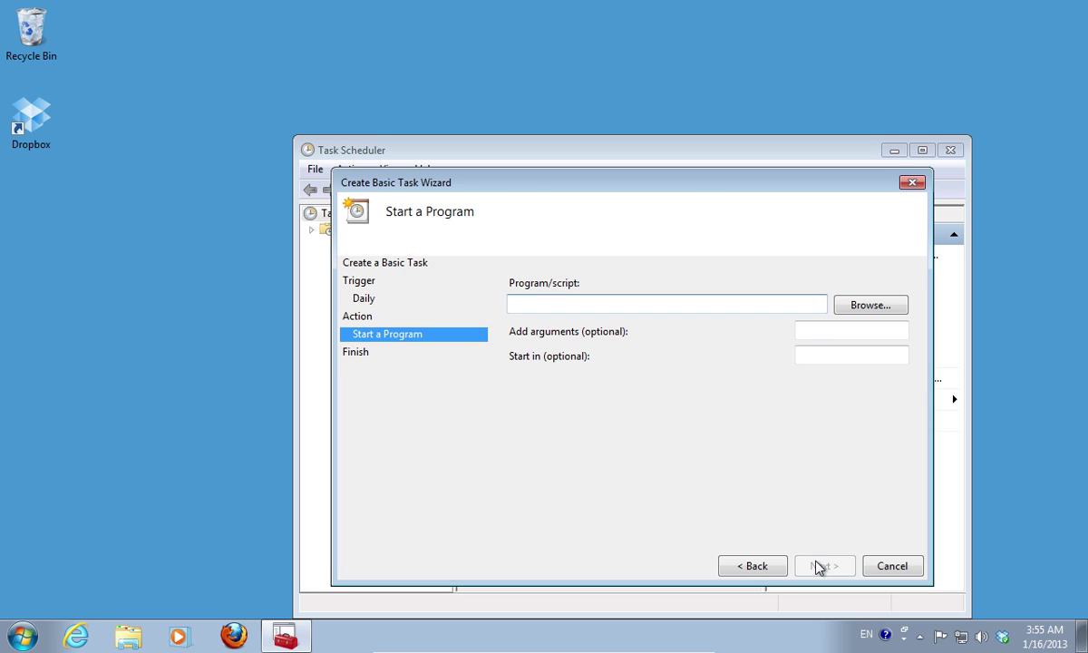
{"action": "left_click", "coordinate": [860, 308]}
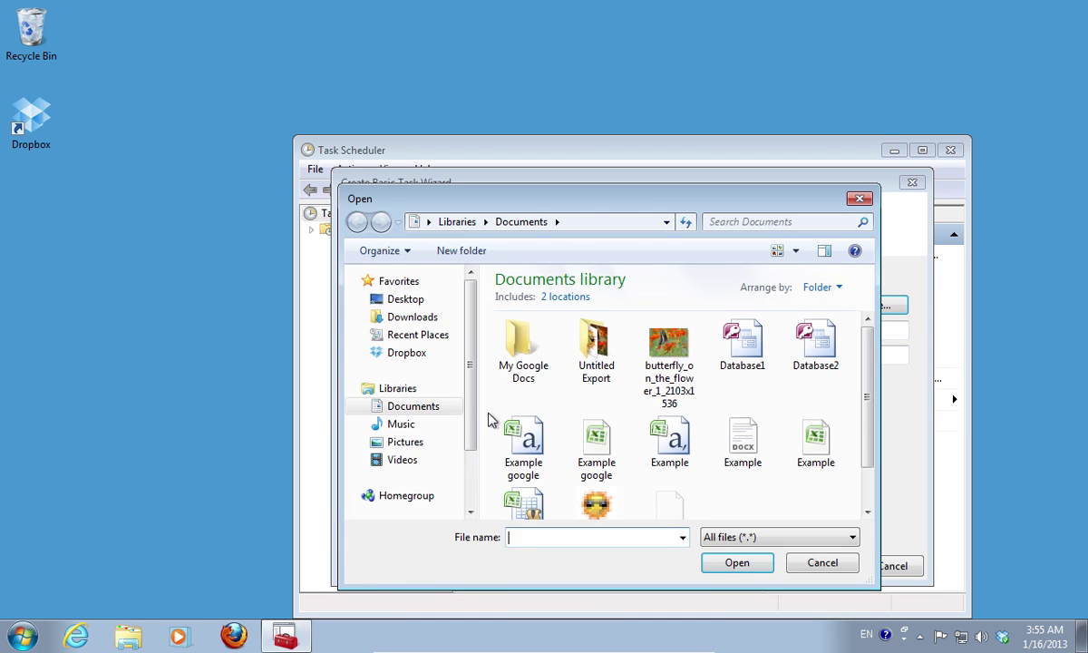
{"action": "scroll", "coordinate": [468, 464], "scroll_direction": "down", "scroll_amount": 1}
{"action": "scroll", "coordinate": [468, 464], "scroll_direction": "down", "scroll_amount": 1}
{"action": "left_click", "coordinate": [385, 453]}
{"action": "double_click", "coordinate": [551, 329]}
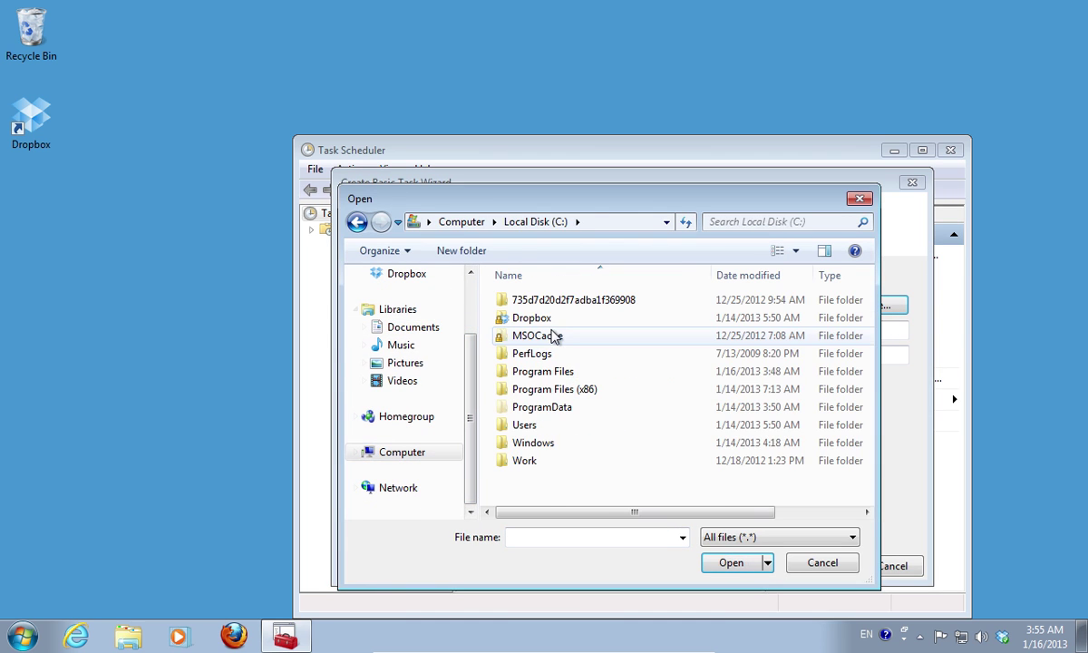
{"action": "double_click", "coordinate": [544, 376]}
{"action": "scroll", "coordinate": [824, 350], "scroll_direction": "down", "scroll_amount": 4}
{"action": "double_click", "coordinate": [583, 423]}
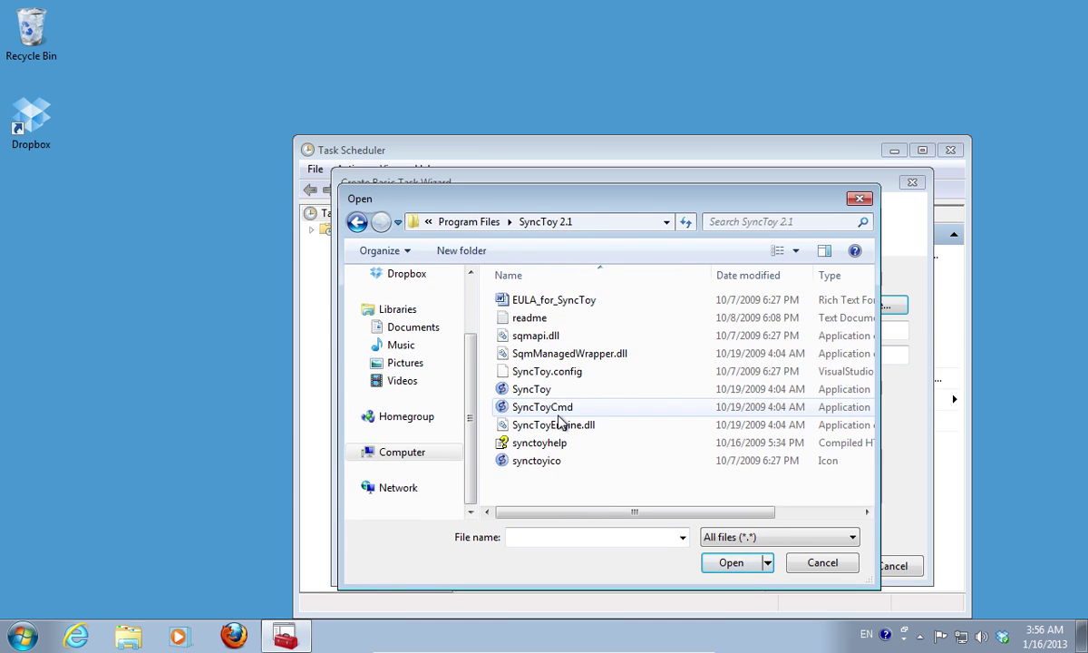
{"action": "left_click", "coordinate": [535, 389]}
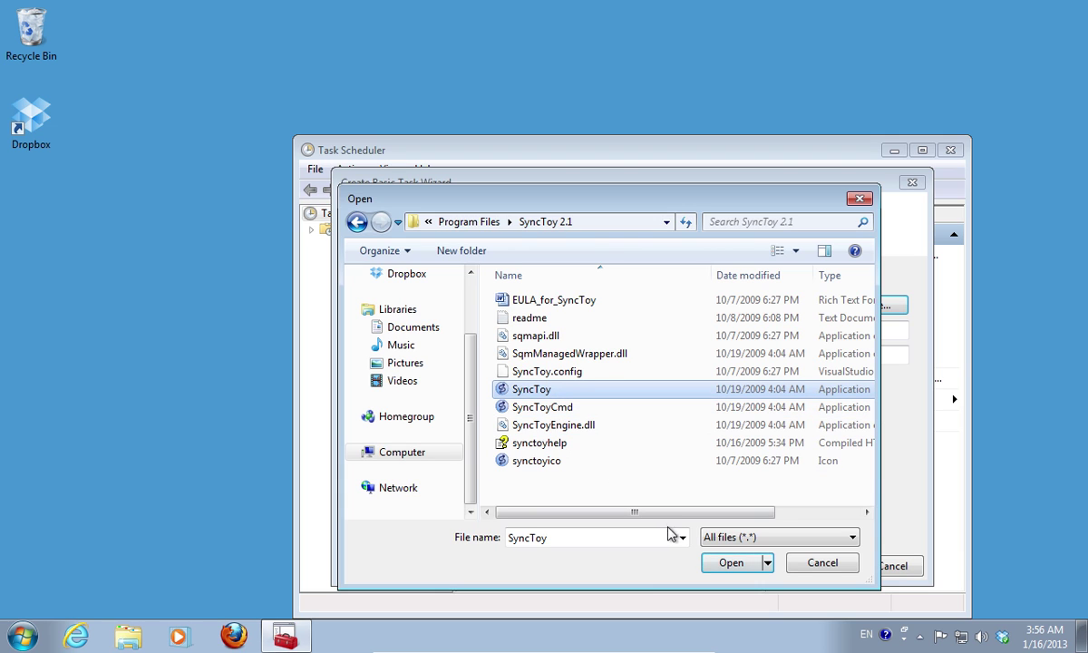
{"action": "left_click", "coordinate": [730, 565]}
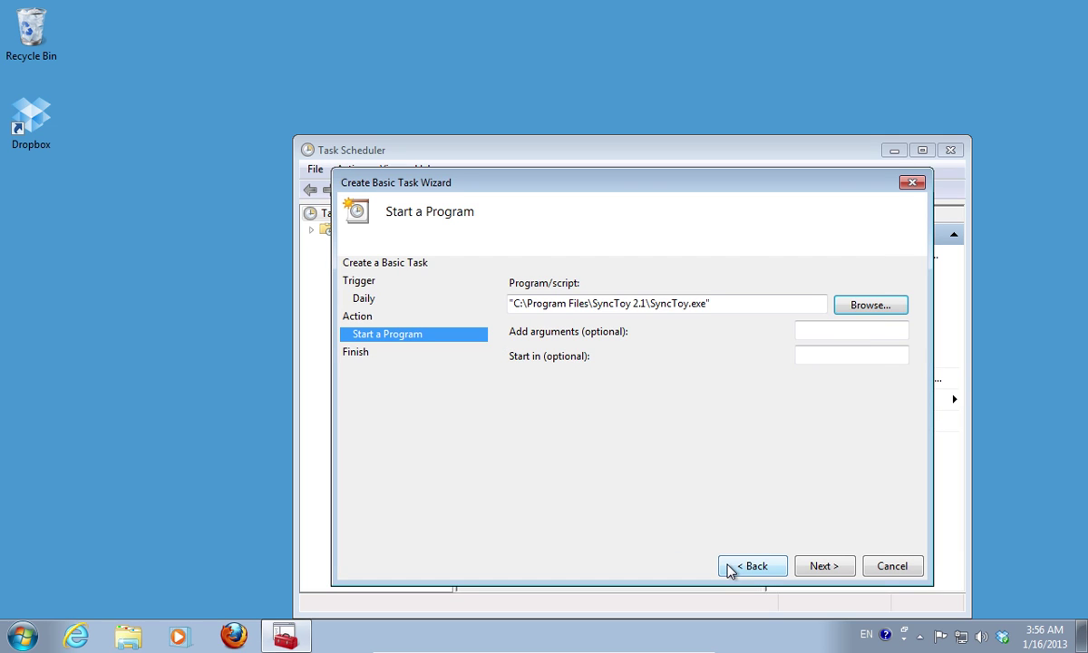
Step: Add the argument -R to the program and finish creating the scheduled task
{"action": "left_click", "coordinate": [814, 332]}
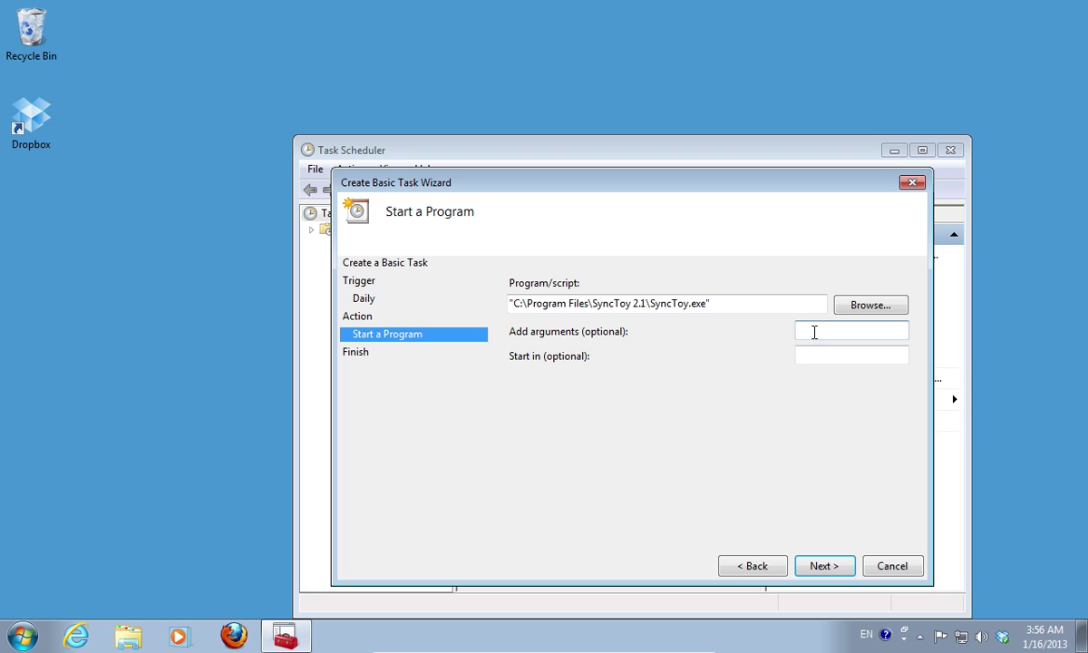
{"action": "type", "text": "-R"}
{"action": "left_click", "coordinate": [821, 566]}
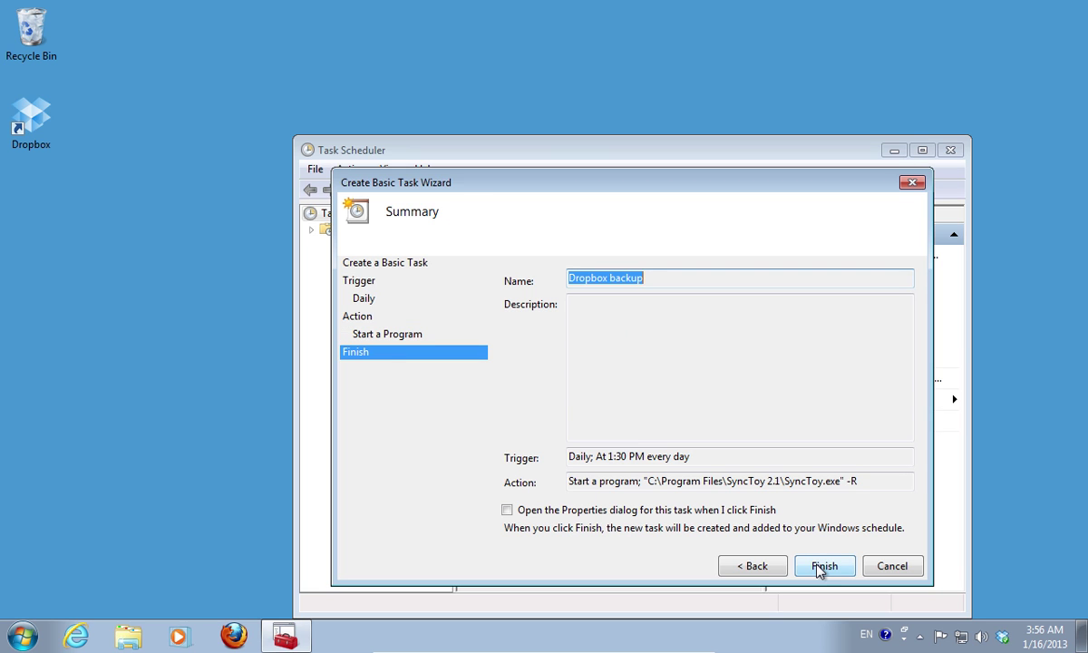
{"action": "left_click", "coordinate": [820, 567]}
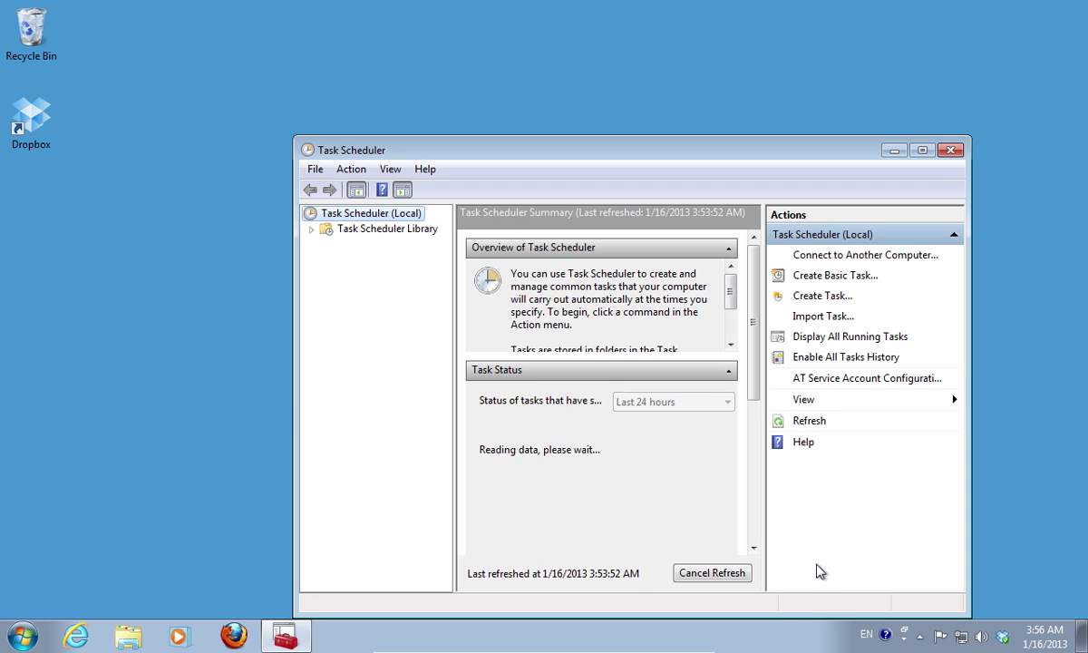